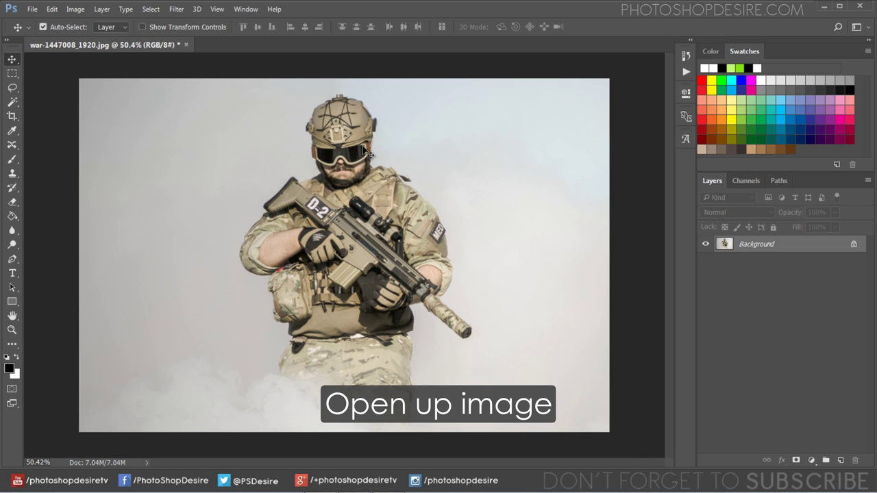
- Adjust the zoom on the soldier photo war-1447008_1920.jpg to fit the window
{"action": "scroll", "coordinate": [365, 153], "scroll_direction": "up", "scroll_amount": 6}
{"action": "scroll", "coordinate": [310, 237], "scroll_direction": "down", "scroll_amount": 1}
{"action": "scroll", "coordinate": [310, 237], "scroll_direction": "down", "scroll_amount": 4}
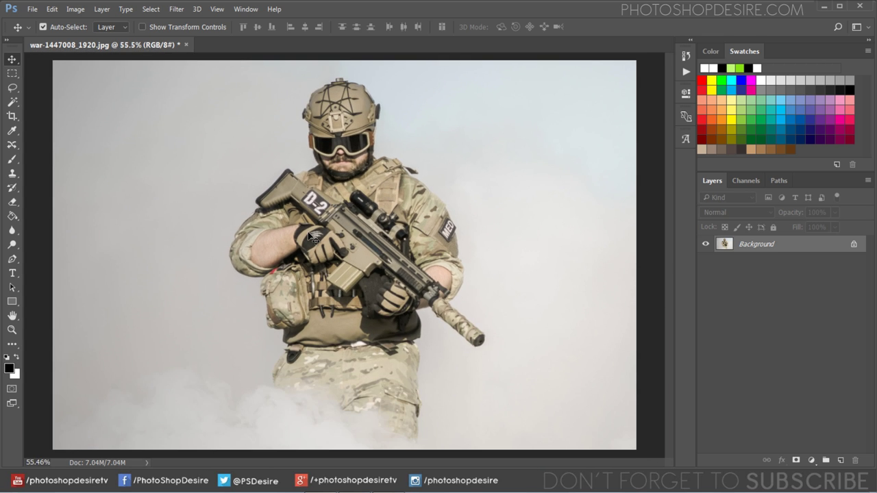
- Duplicate the Background layer and set the copy to blend only the red channel
{"action": "right_click", "coordinate": [754, 250]}
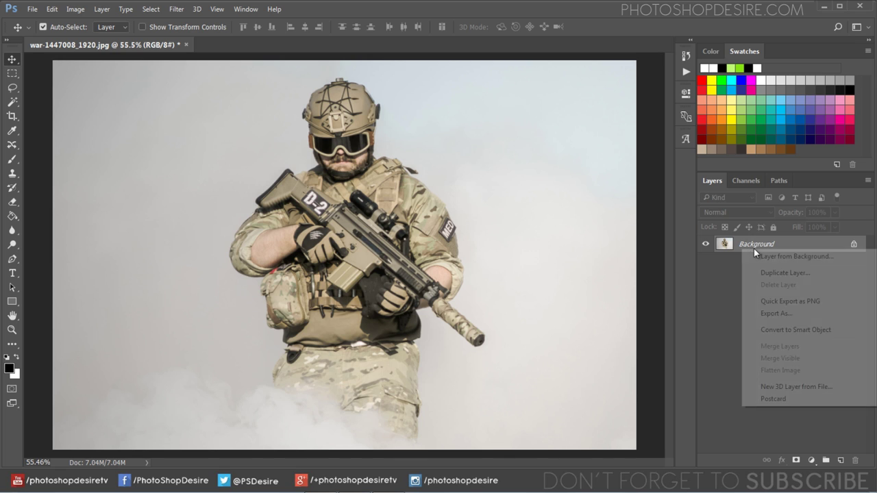
{"action": "left_click", "coordinate": [785, 272]}
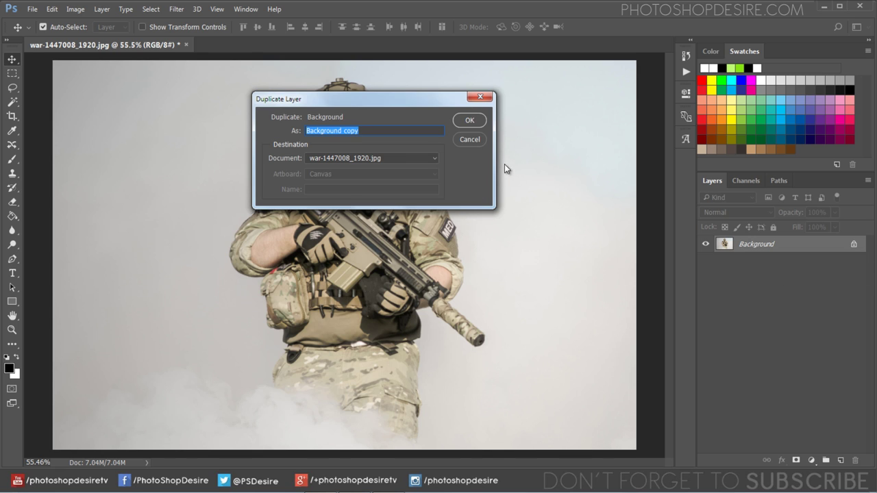
{"action": "left_click", "coordinate": [479, 123]}
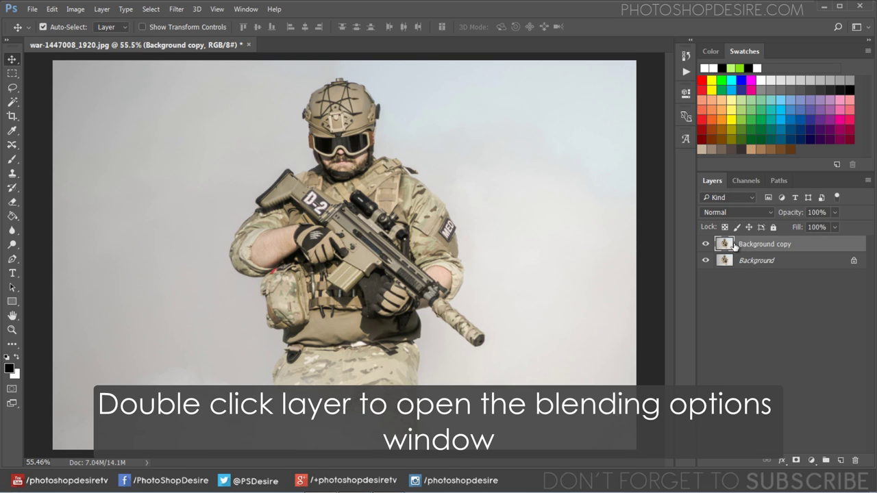
{"action": "double_click", "coordinate": [736, 245]}
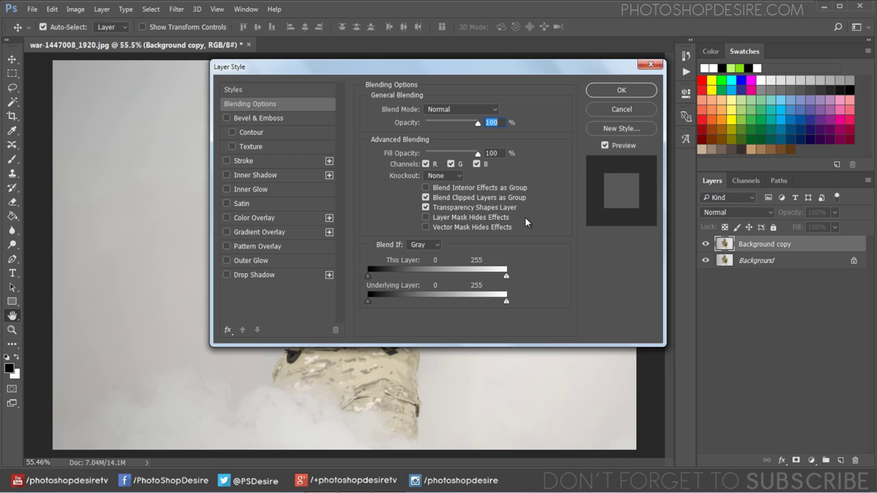
{"action": "left_click", "coordinate": [450, 164]}
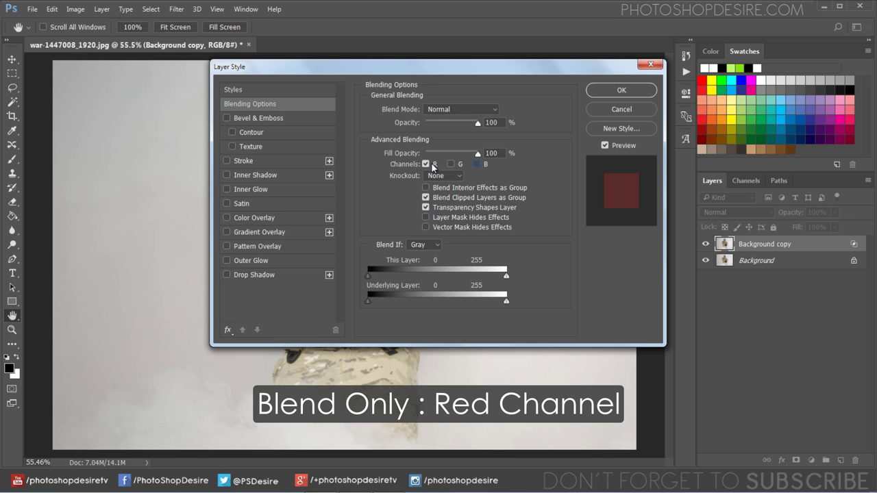
{"action": "left_click", "coordinate": [622, 90]}
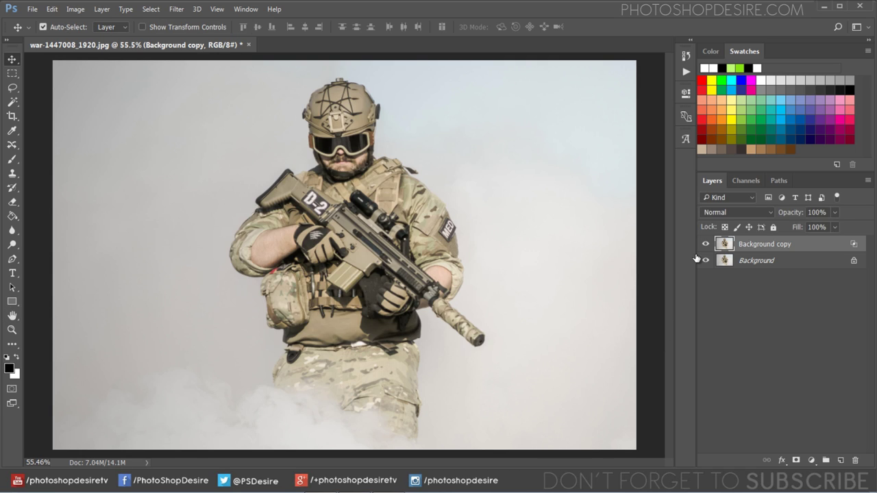
- Rename the copy to RED and briefly preview it on its own
{"action": "double_click", "coordinate": [758, 245]}
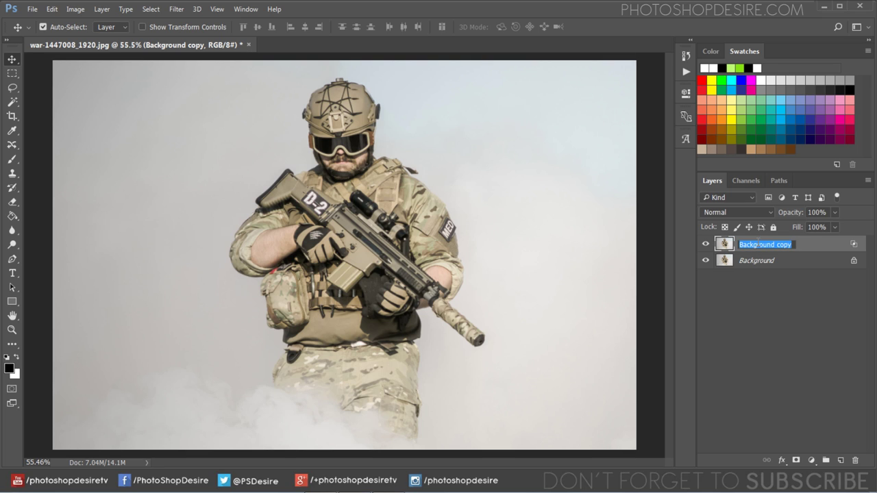
{"action": "type", "text": "RED"}
{"action": "left_click", "coordinate": [767, 296]}
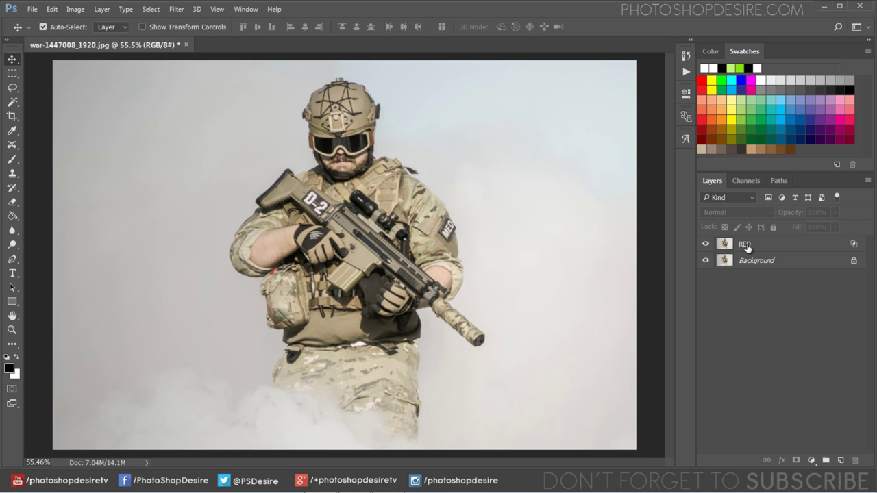
{"action": "left_click", "coordinate": [747, 246]}
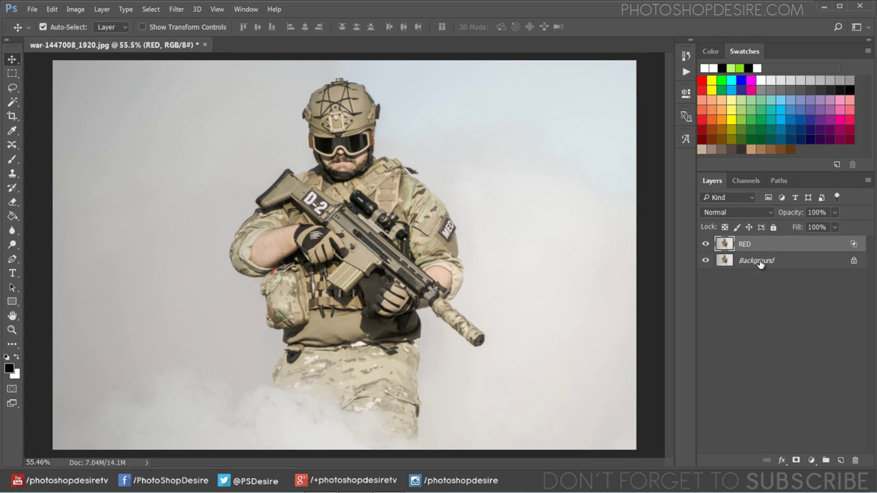
- Duplicate Background again, move it above RED, and blend only green and blue channels
{"action": "right_click", "coordinate": [760, 263]}
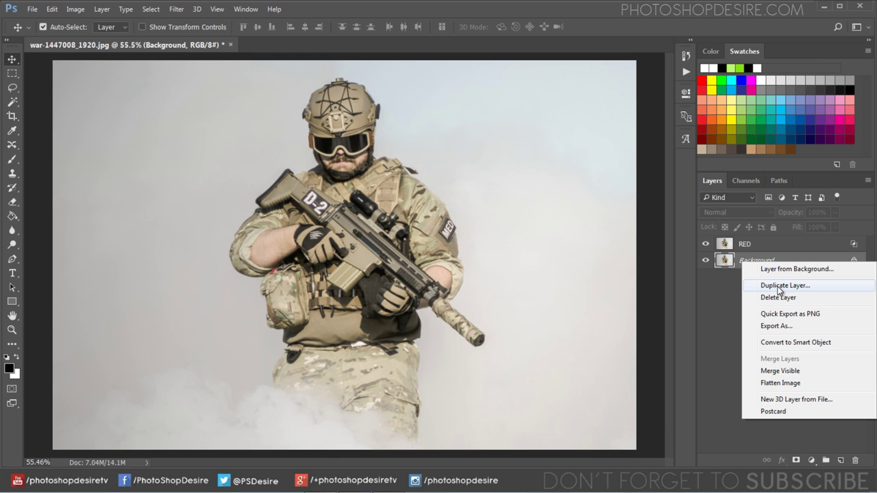
{"action": "left_click", "coordinate": [779, 286]}
{"action": "left_click", "coordinate": [470, 119]}
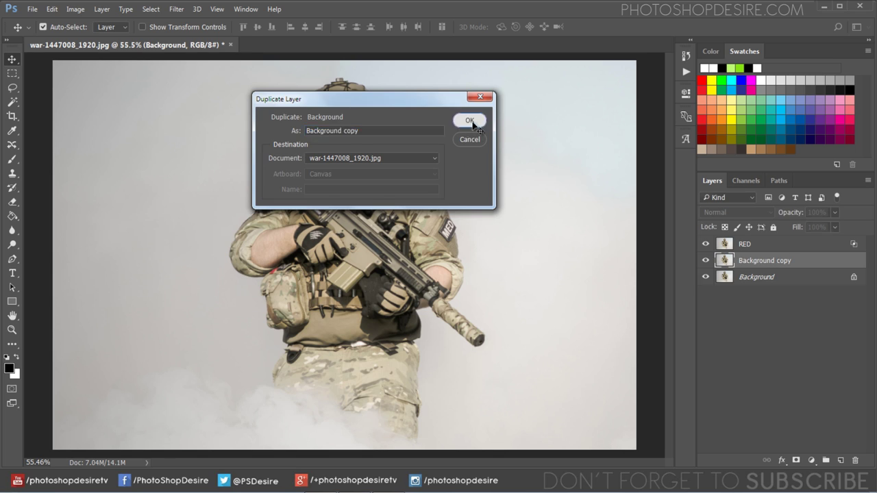
{"action": "left_click_drag", "start_coordinate": [754, 263], "coordinate": [752, 243]}
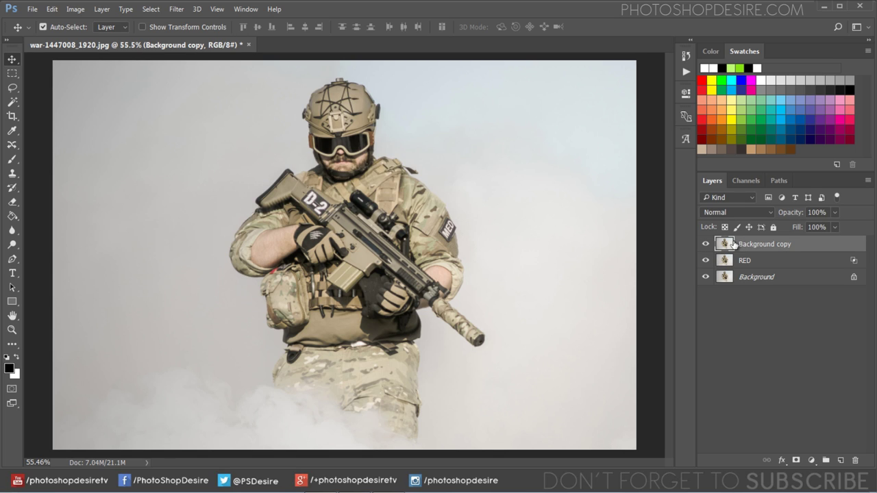
{"action": "double_click", "coordinate": [719, 244]}
{"action": "left_click", "coordinate": [425, 165]}
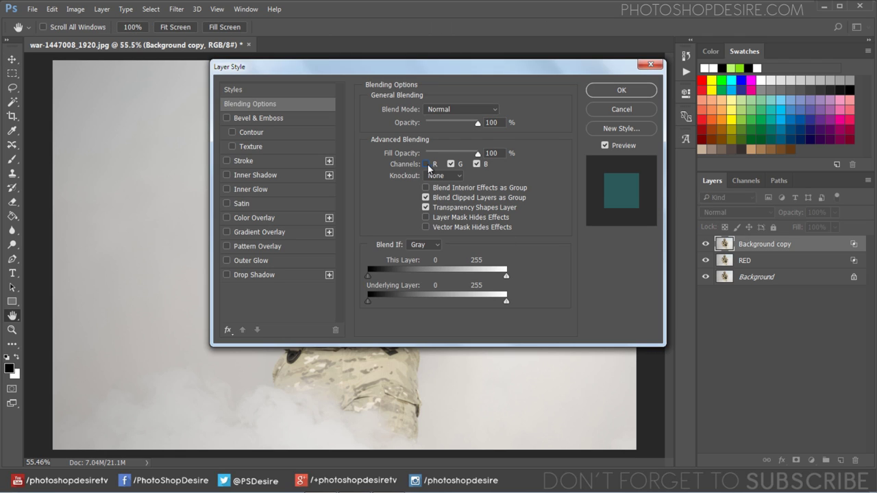
{"action": "left_click", "coordinate": [607, 90]}
- Rename the new copy to CYAN, preview it alone, then show RED and Background again
{"action": "double_click", "coordinate": [744, 244]}
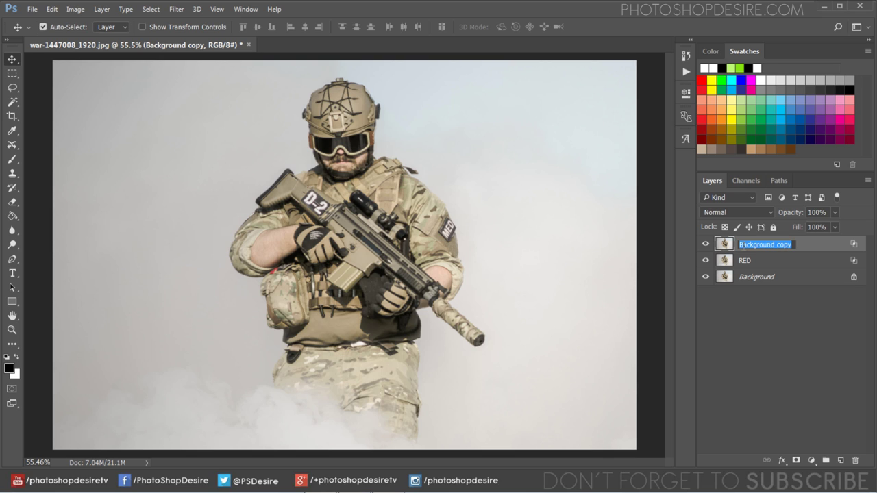
{"action": "type", "text": "CYAN"}
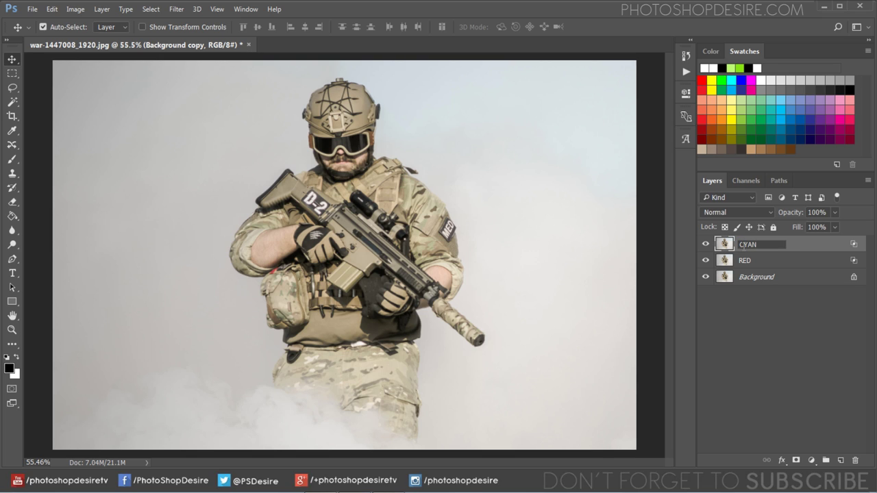
{"action": "left_click", "coordinate": [768, 302]}
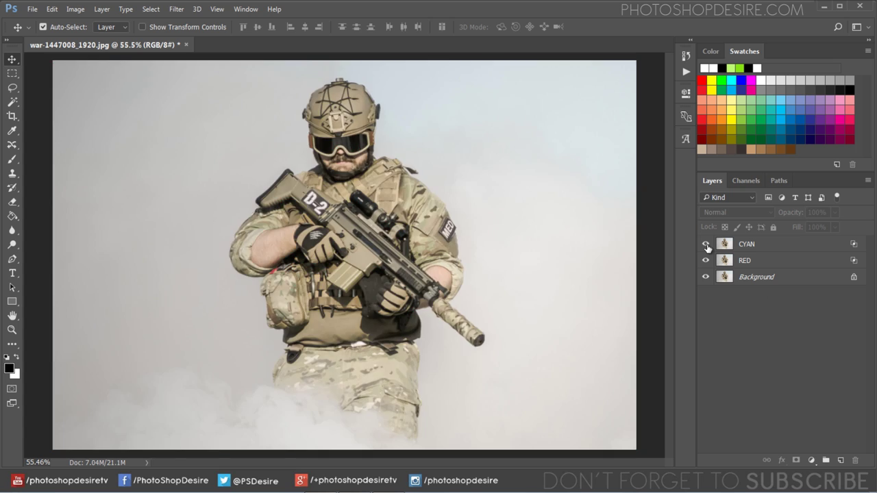
{"action": "left_click", "coordinate": [706, 244]}
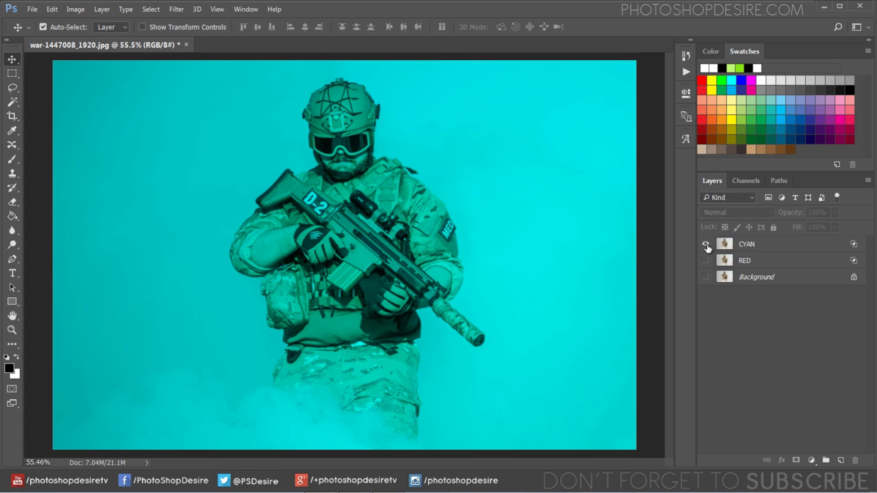
{"action": "left_click", "coordinate": [498, 234]}
{"action": "scroll", "coordinate": [445, 223], "scroll_direction": "down", "scroll_amount": 1}
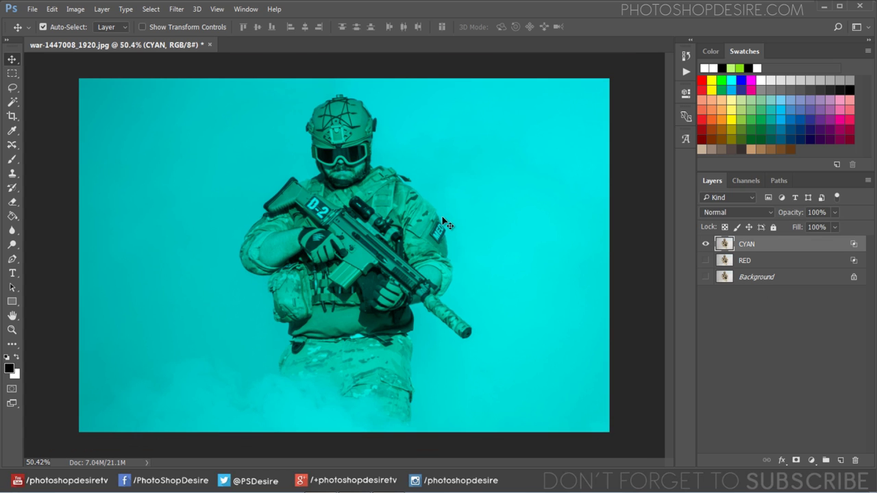
{"action": "left_click", "coordinate": [706, 261]}
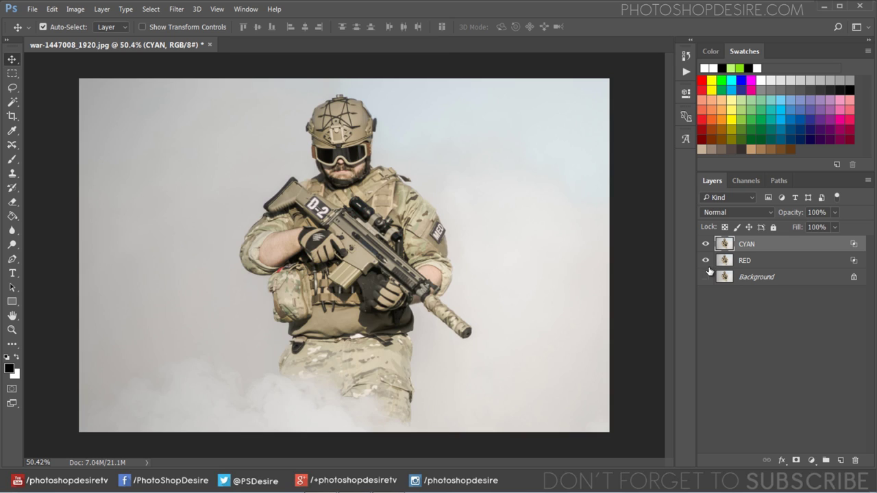
{"action": "left_click", "coordinate": [706, 277]}
- Free Transform the CYAN layer to 127% width
{"action": "left_click", "coordinate": [52, 9]}
{"action": "mouse_move", "coordinate": [68, 244]}
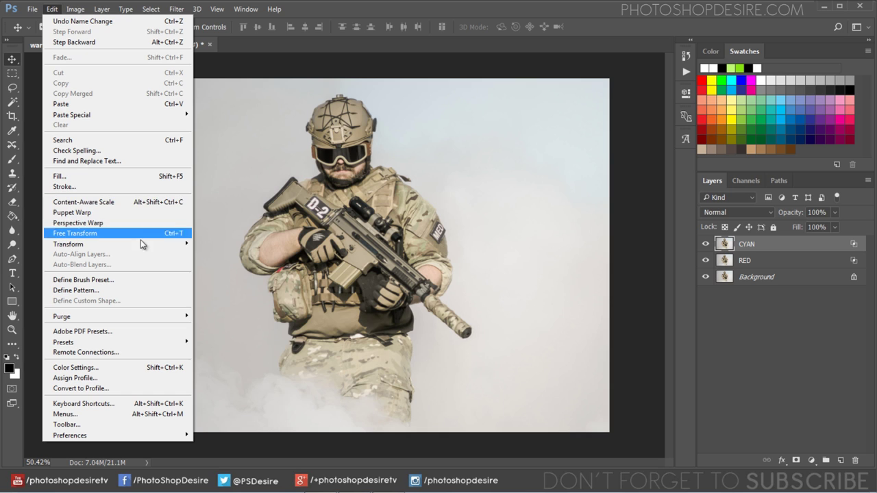
{"action": "left_click", "coordinate": [211, 260]}
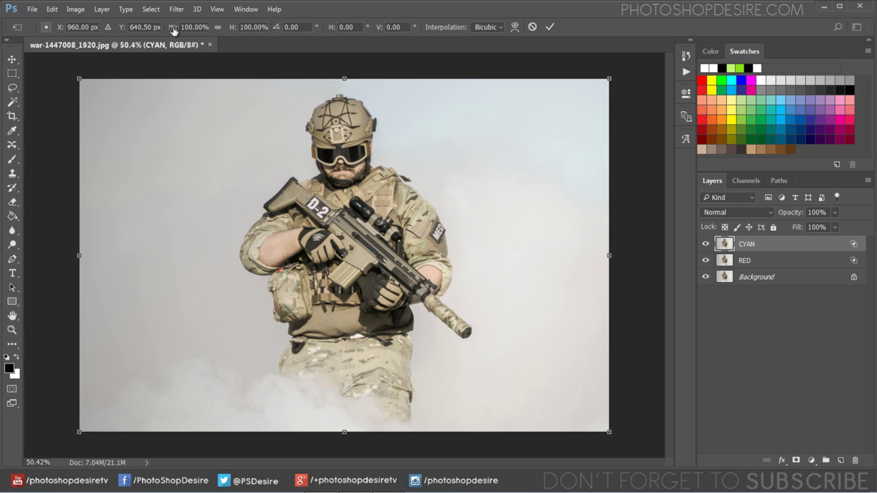
{"action": "left_click_drag", "start_coordinate": [174, 31], "coordinate": [188, 37]}
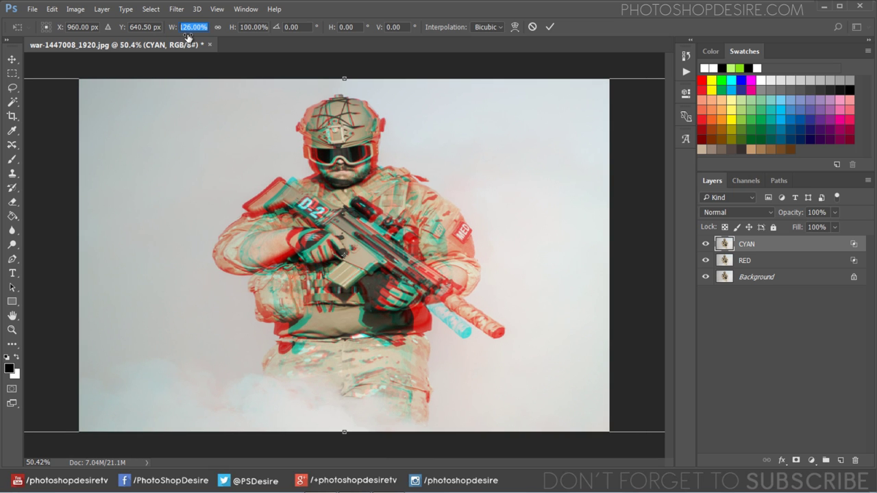
{"action": "left_click", "coordinate": [555, 27]}
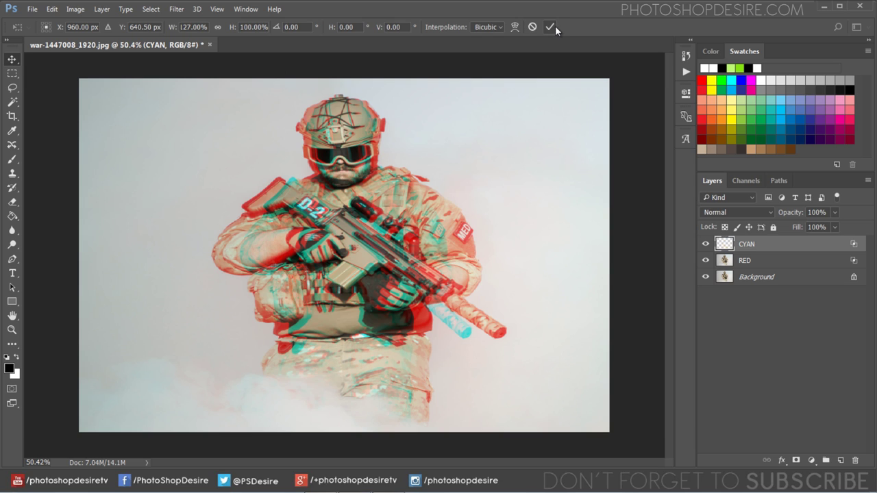
{"action": "left_click", "coordinate": [741, 261]}
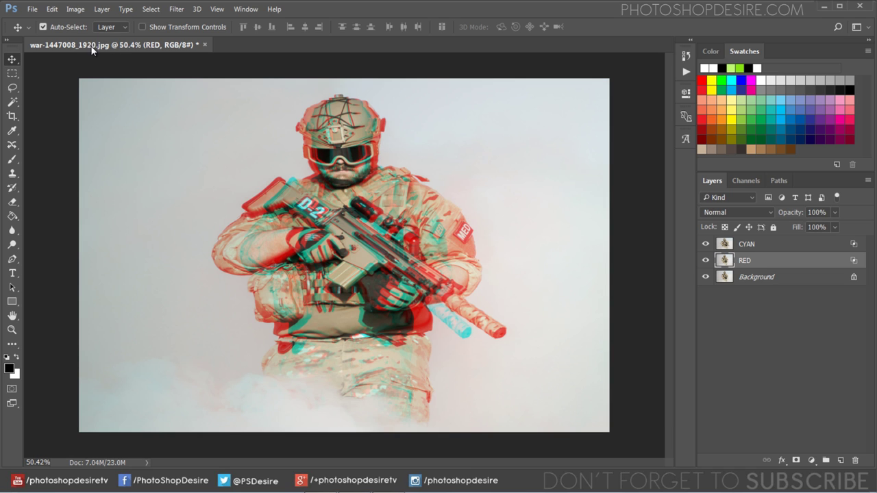
- Free Transform the RED layer to 111% width
{"action": "left_click", "coordinate": [55, 13]}
{"action": "mouse_move", "coordinate": [68, 244]}
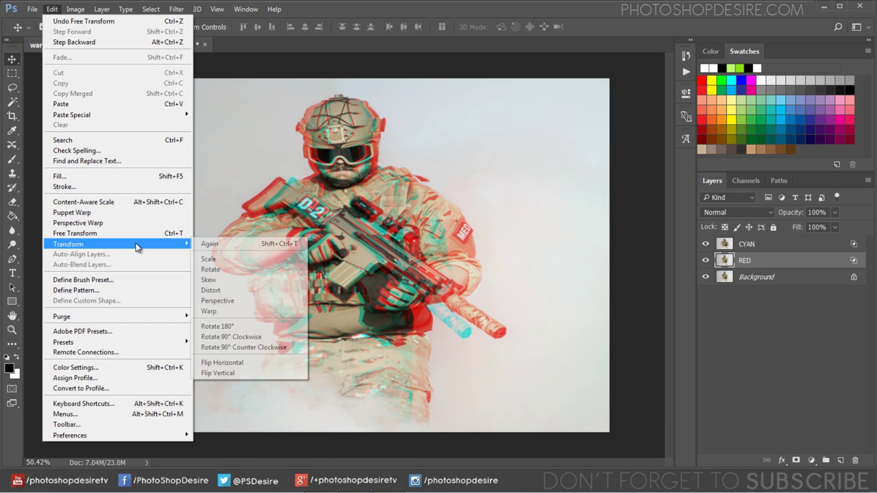
{"action": "left_click", "coordinate": [215, 262]}
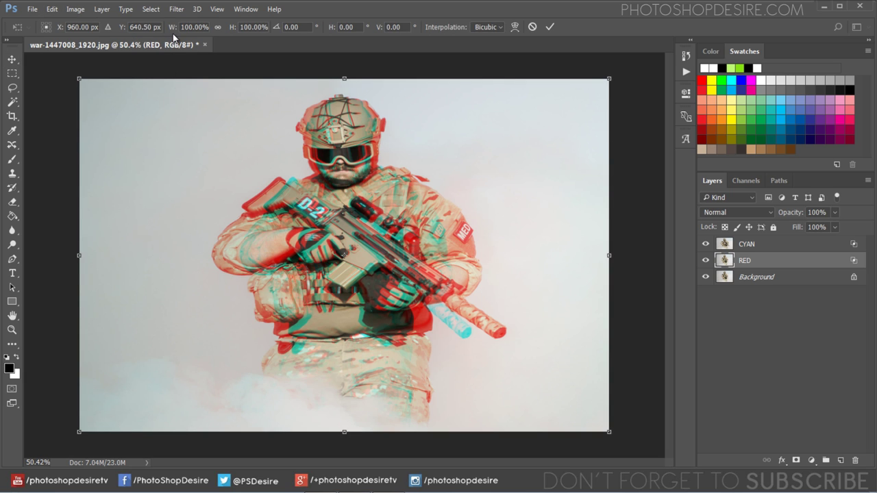
{"action": "left_click_drag", "start_coordinate": [172, 32], "coordinate": [175, 32]}
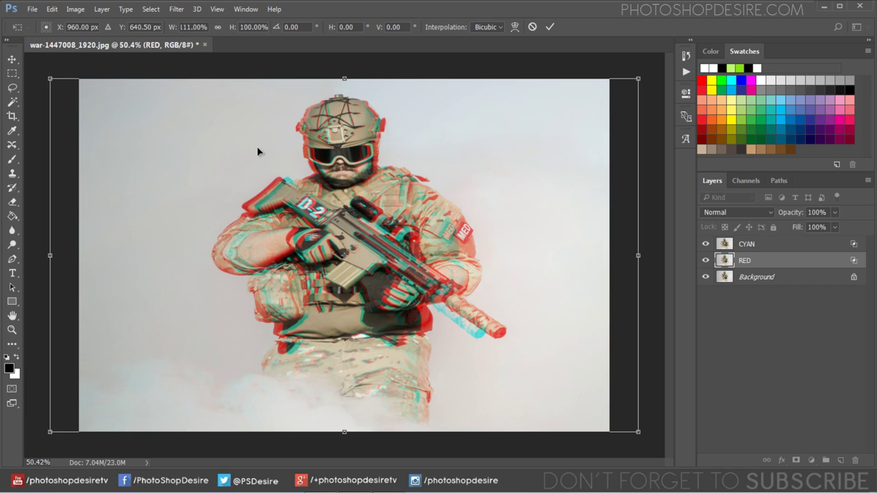
{"action": "left_click", "coordinate": [550, 28]}
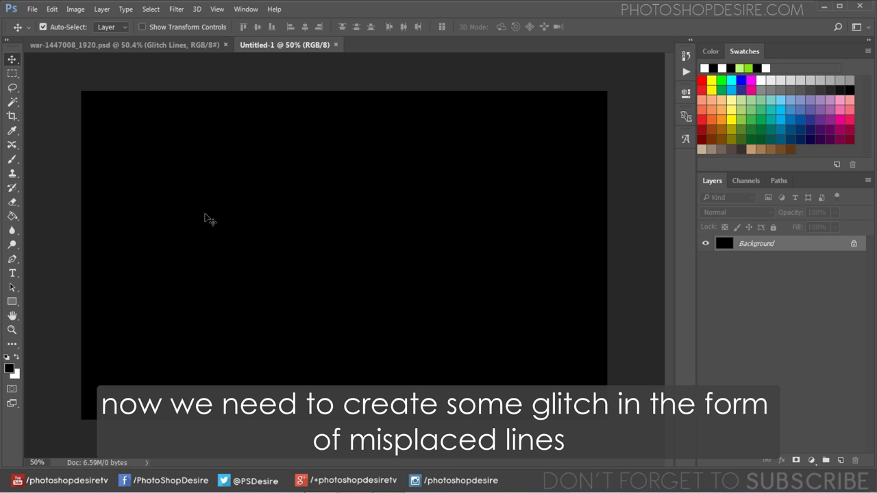
- Draw seven thin horizontal marquee strips of varying lengths across the black canvas
{"action": "left_click", "coordinate": [12, 73]}
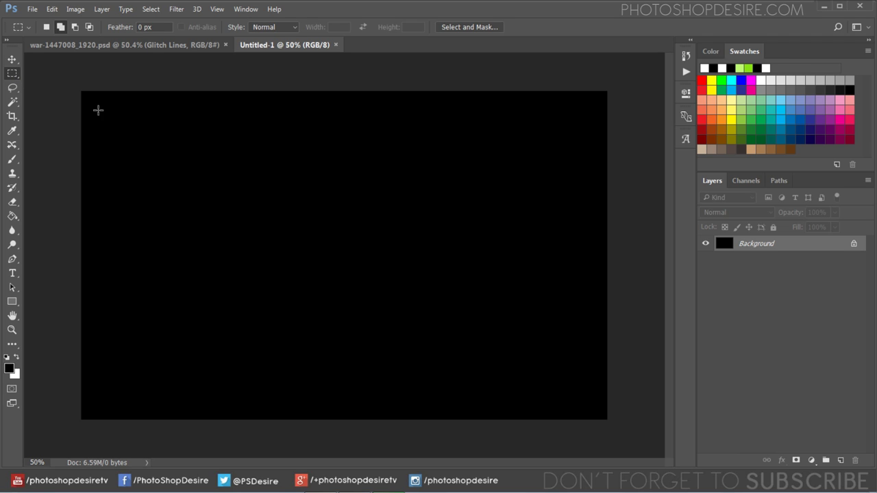
{"action": "left_click_drag", "start_coordinate": [146, 140], "coordinate": [198, 140]}
{"action": "left_click_drag", "start_coordinate": [253, 143], "coordinate": [612, 145]}
{"action": "mouse_move", "coordinate": [82, 185]}
{"action": "left_mouse_down"}
{"action": "mouse_move", "coordinate": [423, 173]}
{"action": "mouse_move", "coordinate": [592, 185]}
{"action": "left_mouse_up"}
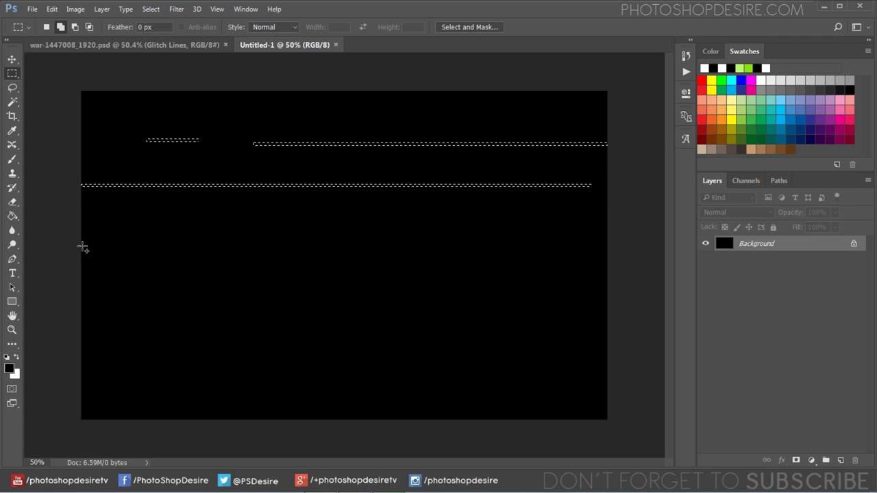
{"action": "left_click_drag", "start_coordinate": [82, 245], "coordinate": [300, 245]}
{"action": "left_click_drag", "start_coordinate": [176, 310], "coordinate": [303, 313]}
{"action": "left_click_drag", "start_coordinate": [384, 319], "coordinate": [539, 316]}
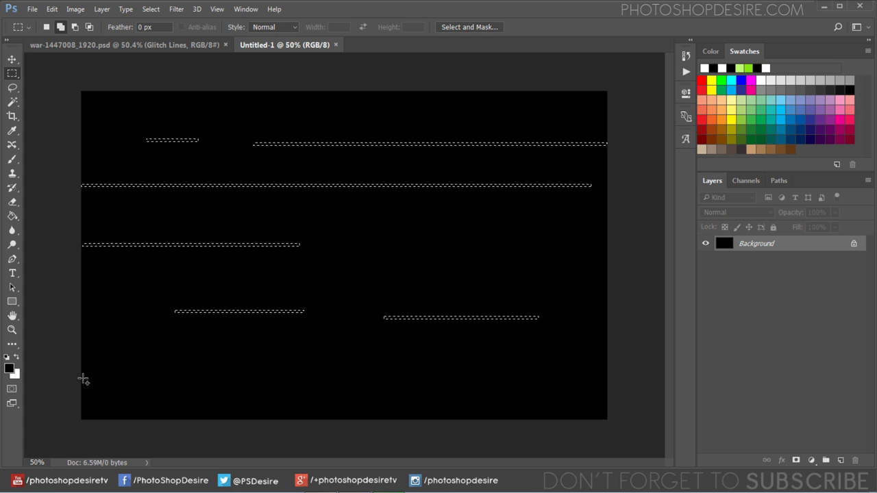
{"action": "left_click_drag", "start_coordinate": [83, 376], "coordinate": [574, 377]}
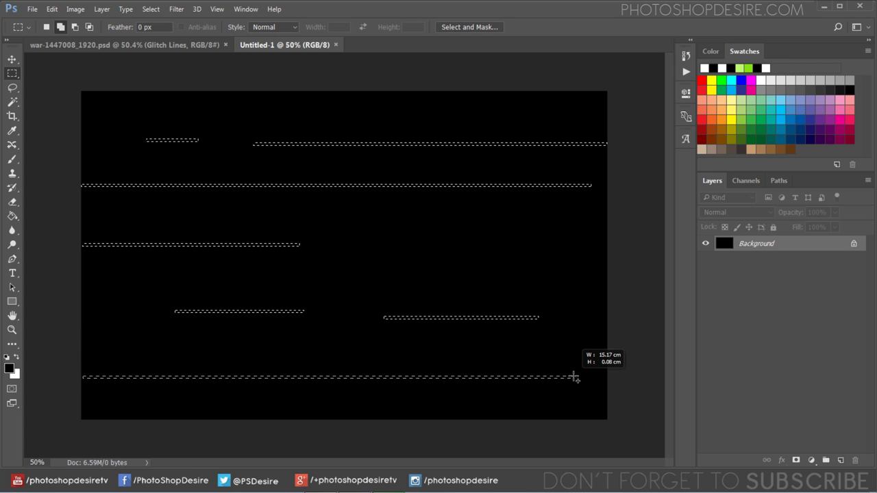
{"action": "left_click_drag", "start_coordinate": [574, 377], "coordinate": [574, 377]}
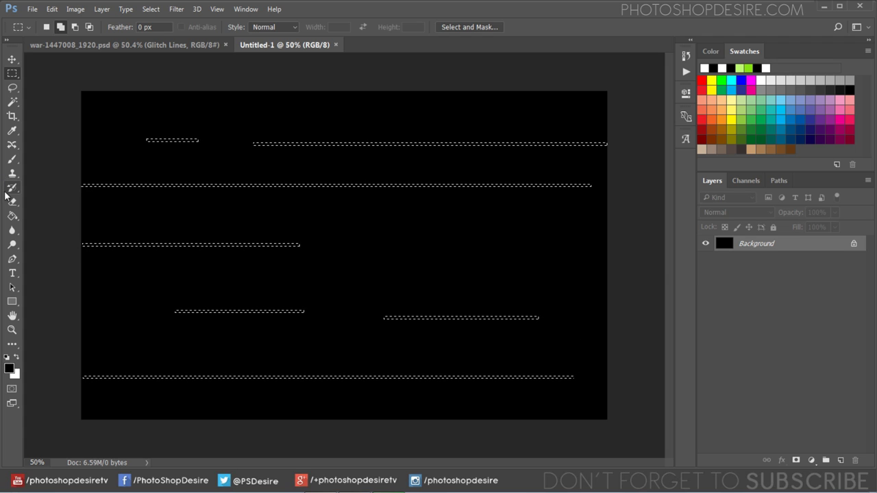
{"action": "left_click", "coordinate": [12, 216]}
- Fill the selected strips with white using the Paint Bucket, then deselect
{"action": "right_click", "coordinate": [12, 217]}
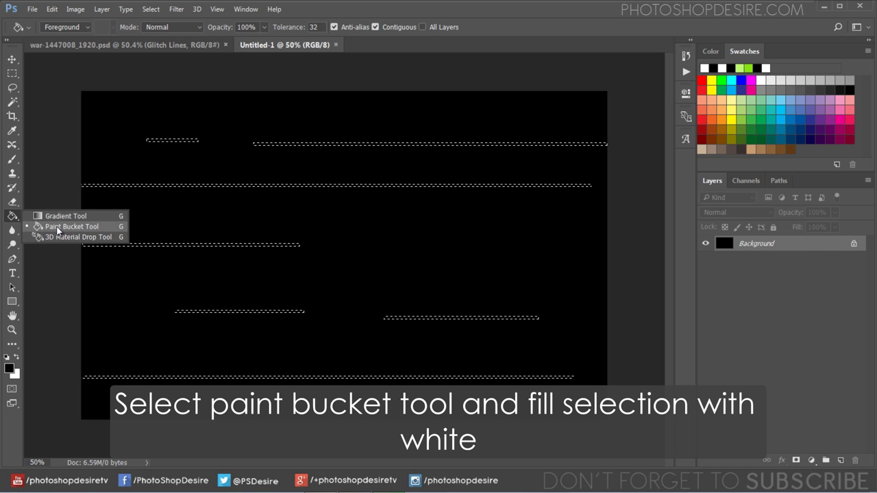
{"action": "left_click", "coordinate": [71, 227]}
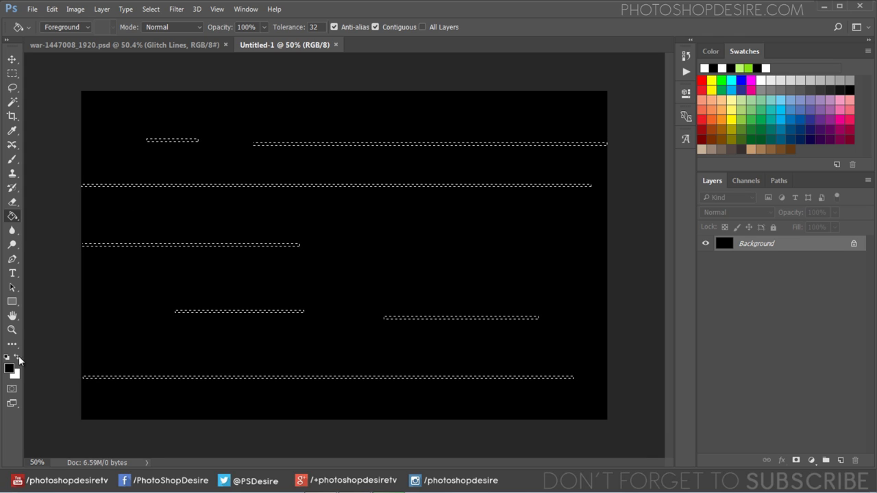
{"action": "left_click", "coordinate": [17, 357]}
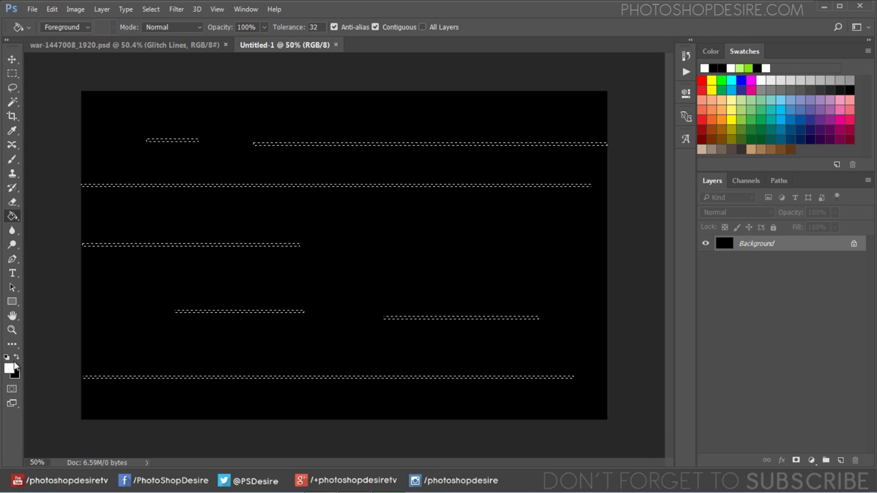
{"action": "left_click", "coordinate": [184, 147]}
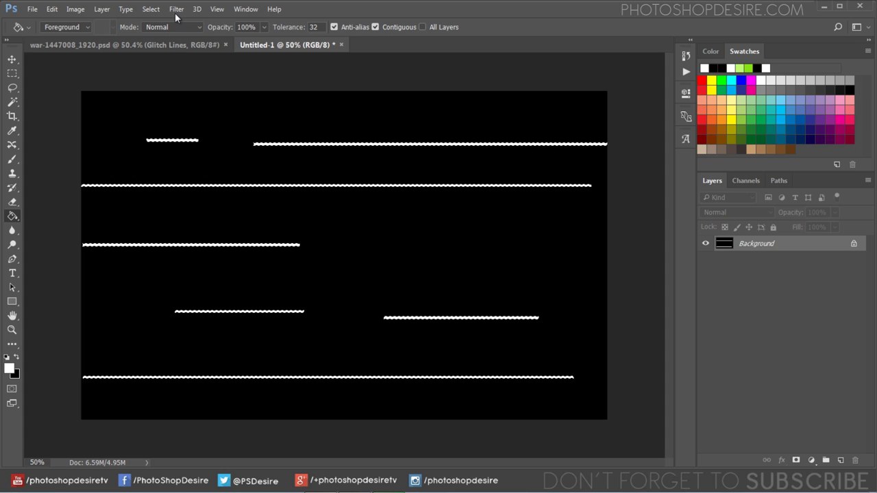
{"action": "left_click", "coordinate": [152, 10]}
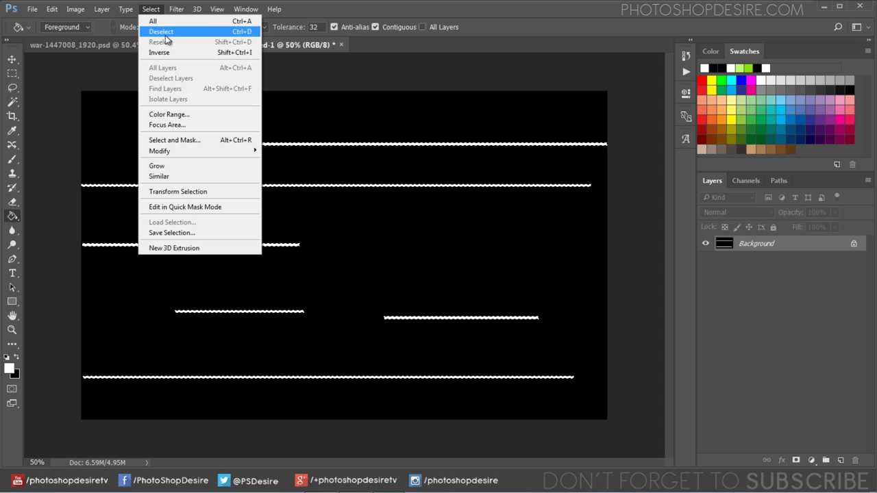
{"action": "left_click", "coordinate": [163, 32]}
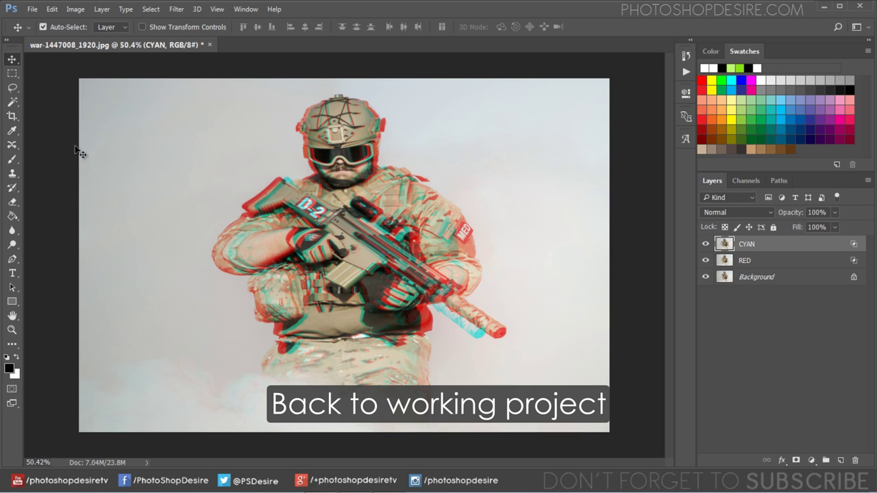
- Place the lines 1 image as an embedded layer and display the Channels panel
{"action": "left_click", "coordinate": [32, 9]}
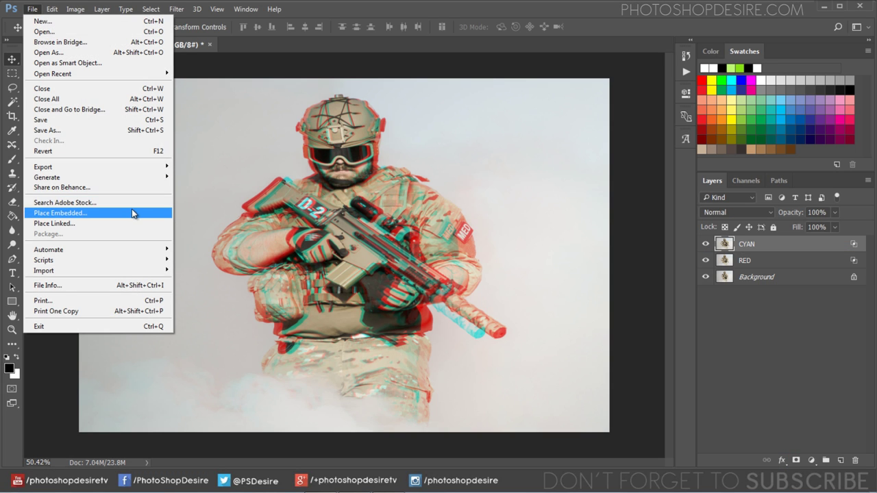
{"action": "left_click", "coordinate": [134, 213]}
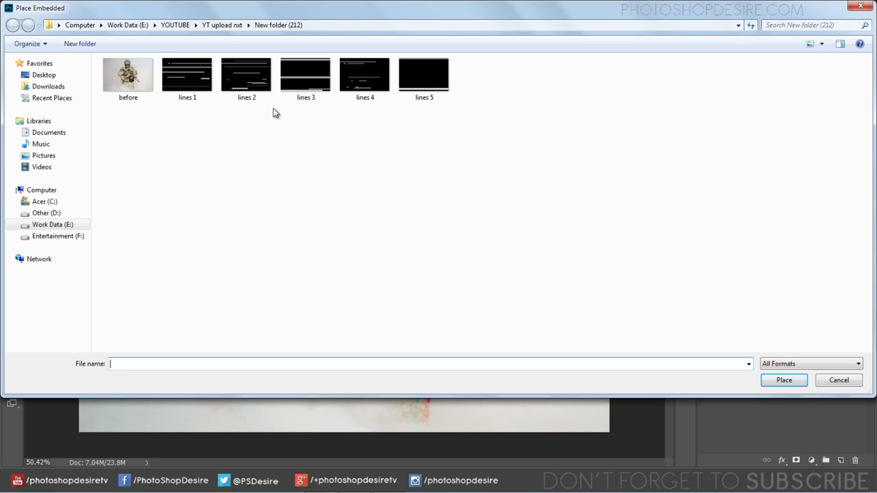
{"action": "left_click", "coordinate": [794, 379]}
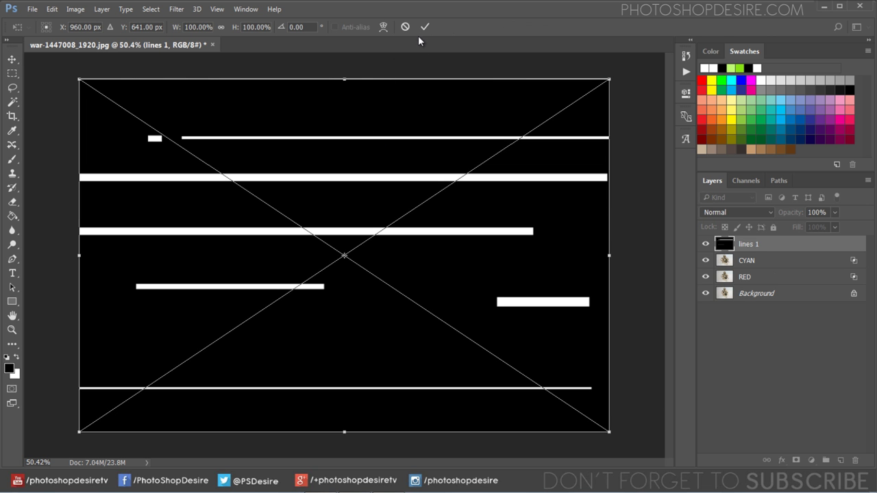
{"action": "left_click", "coordinate": [424, 26]}
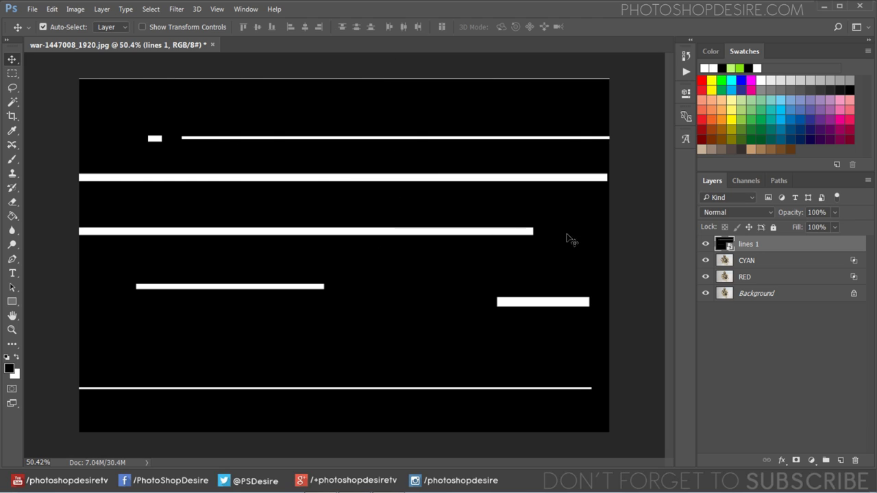
{"action": "left_click", "coordinate": [736, 180]}
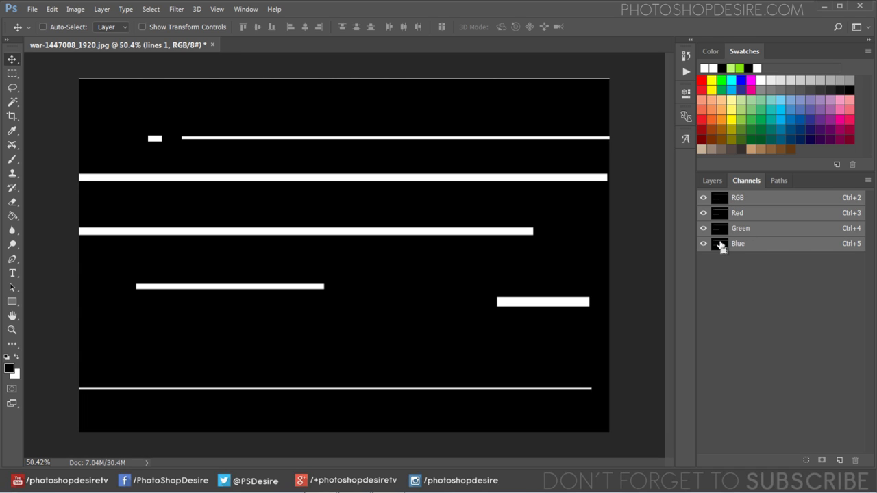
- Load the Blue channel as a selection, hide lines 1, and add it as CYAN's mask
{"action": "left_click", "coordinate": [721, 246], "text": "ctrl"}
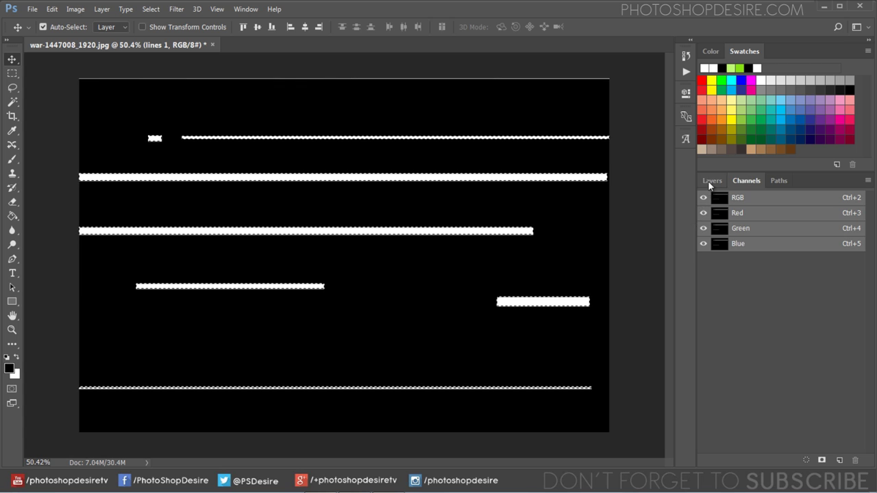
{"action": "left_click", "coordinate": [712, 181]}
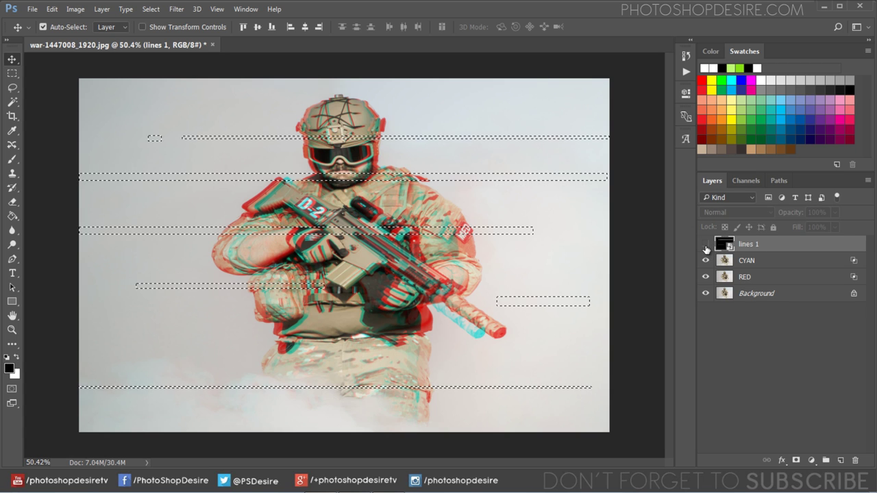
{"action": "left_click", "coordinate": [706, 244]}
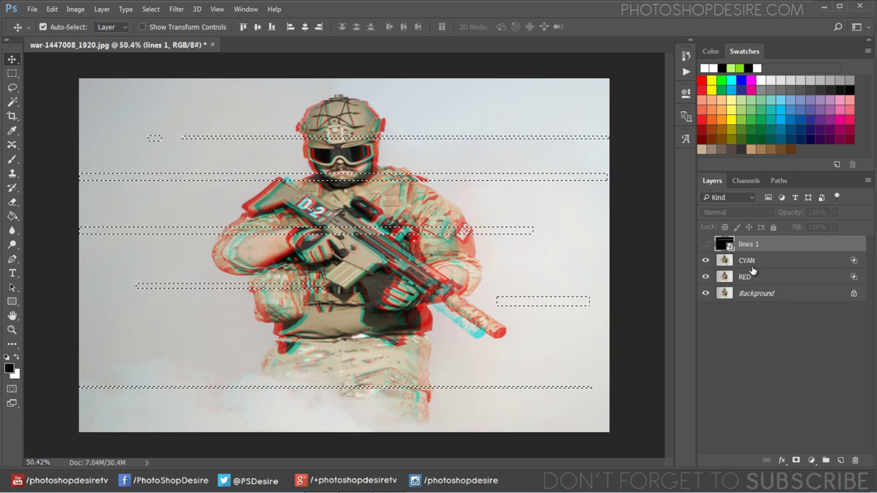
{"action": "left_click", "coordinate": [750, 262]}
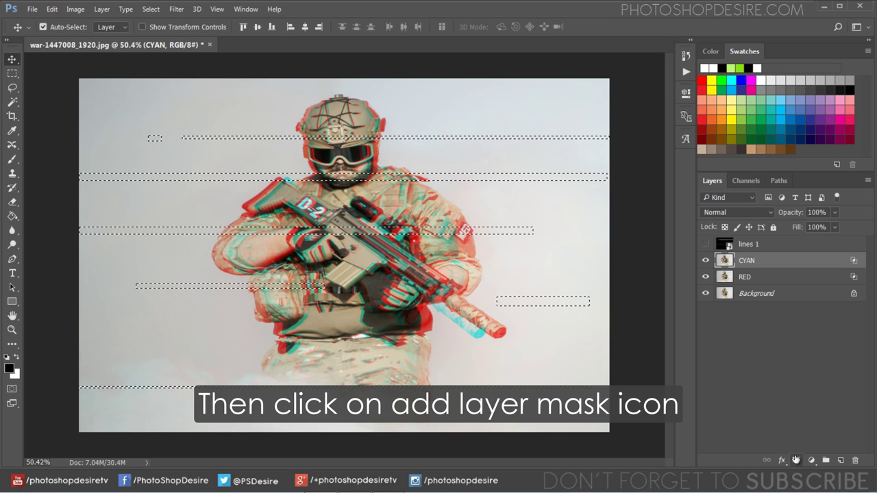
{"action": "left_click", "coordinate": [796, 460]}
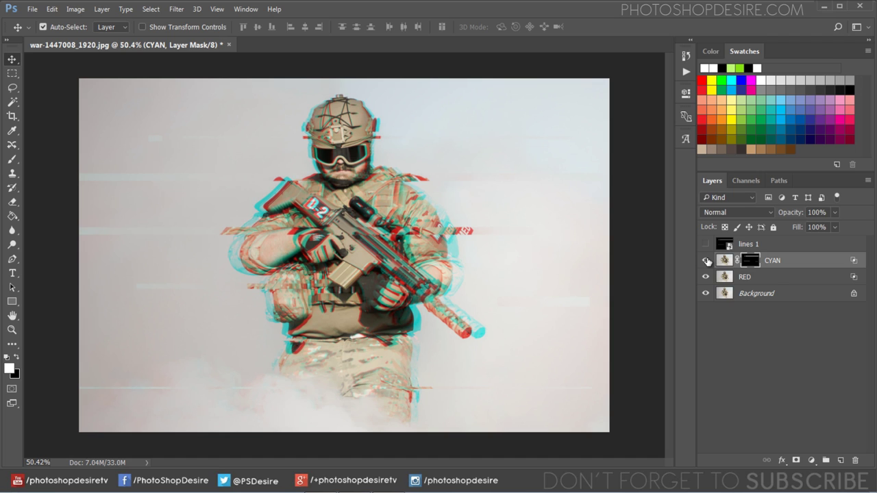
- Place the lines 2 image as another embedded layer in the soldier document
{"action": "left_click", "coordinate": [752, 245]}
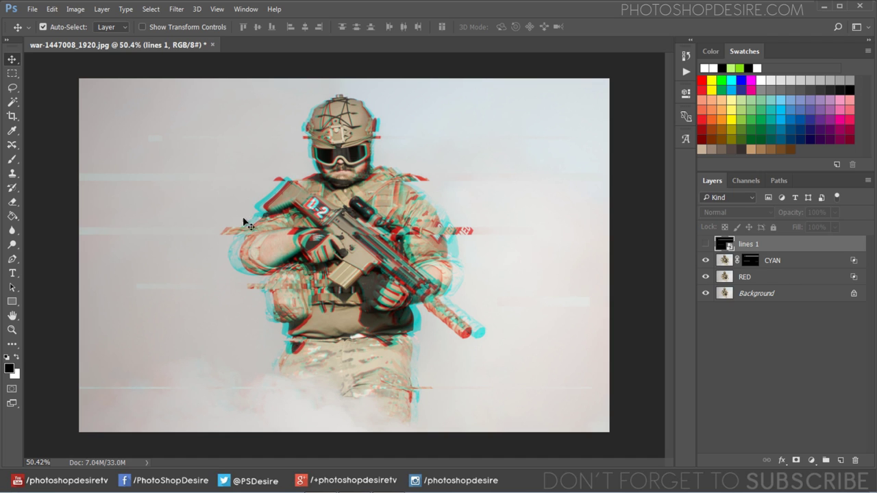
{"action": "left_click", "coordinate": [32, 9]}
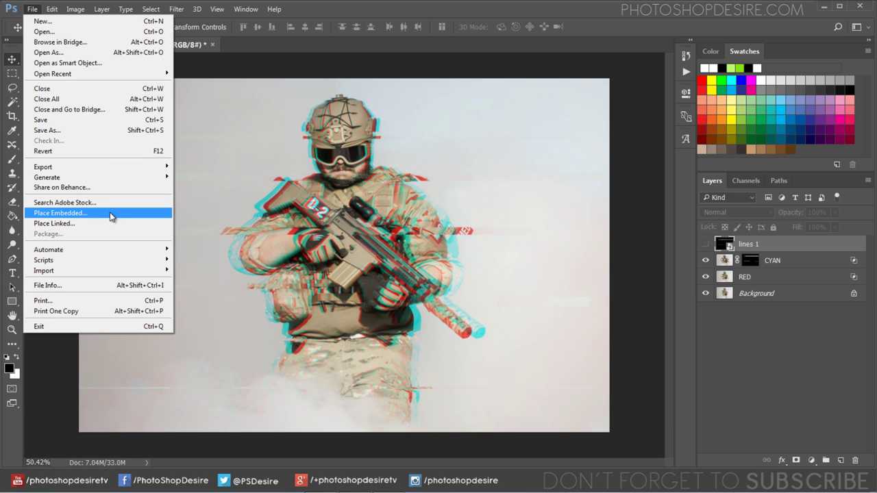
{"action": "left_click", "coordinate": [111, 215]}
{"action": "left_click", "coordinate": [238, 92]}
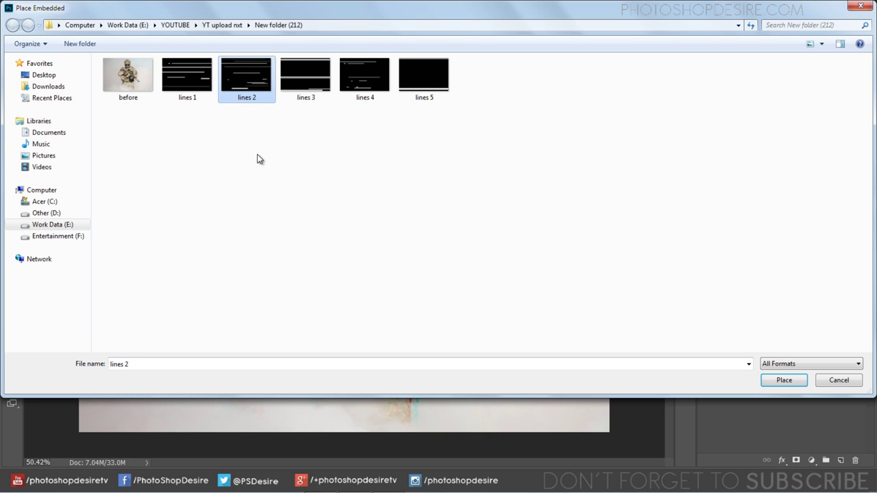
{"action": "left_click", "coordinate": [776, 380]}
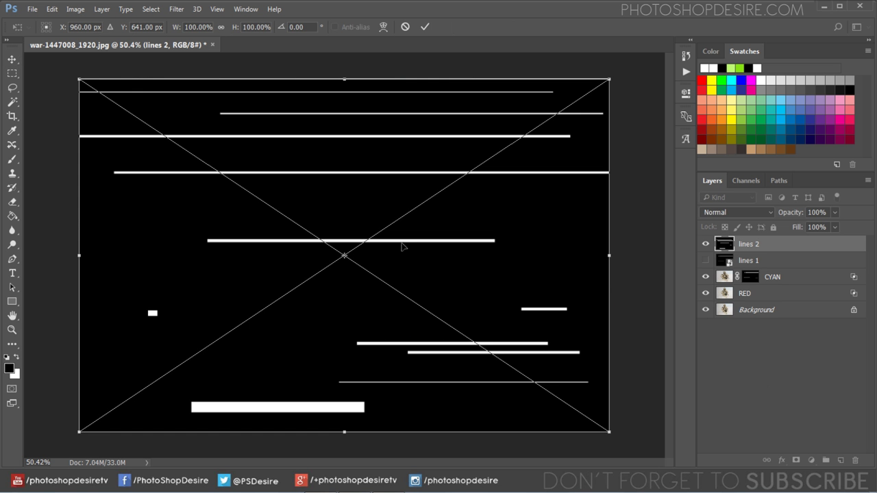
{"action": "left_click", "coordinate": [424, 27]}
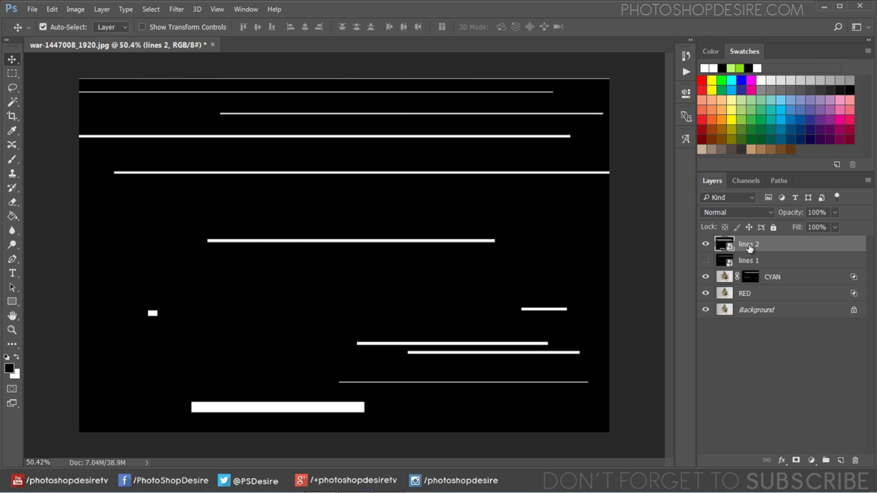
- Load lines 2's Blue channel as a selection, hide it, and mask the RED layer
{"action": "left_click", "coordinate": [739, 181]}
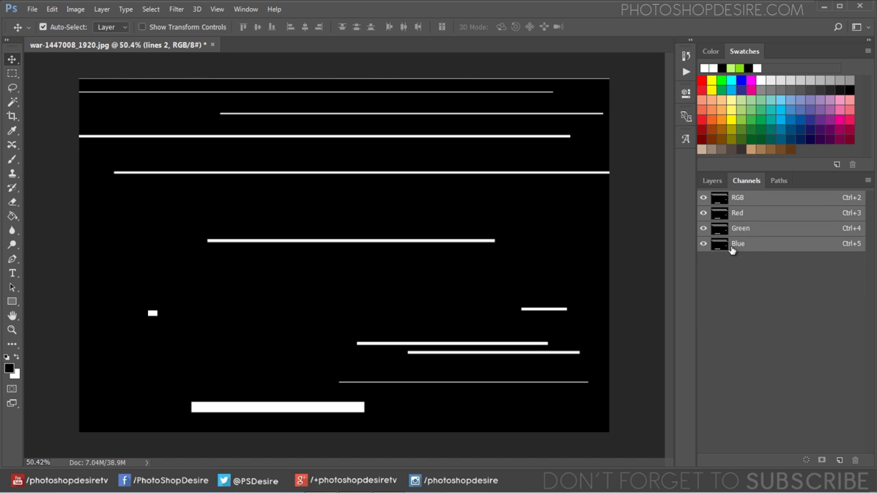
{"action": "left_click", "coordinate": [720, 245], "text": "ctrl"}
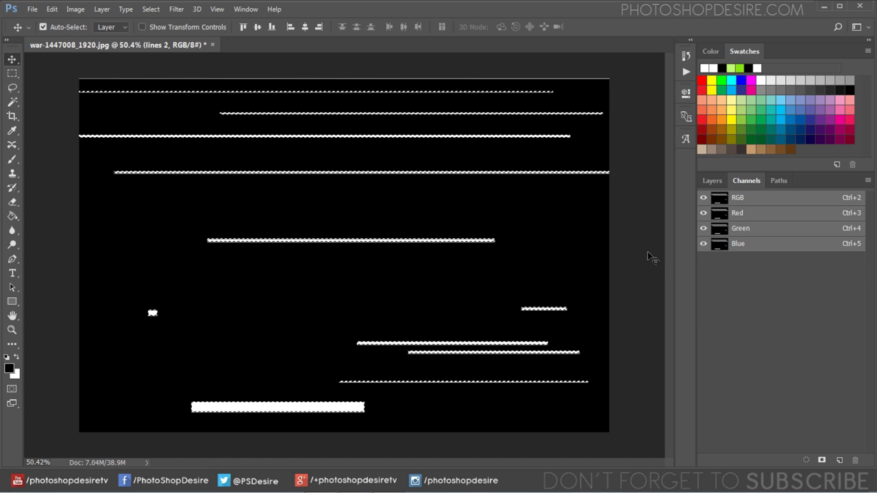
{"action": "left_click", "coordinate": [713, 181]}
{"action": "left_click", "coordinate": [706, 244]}
{"action": "left_click", "coordinate": [751, 294]}
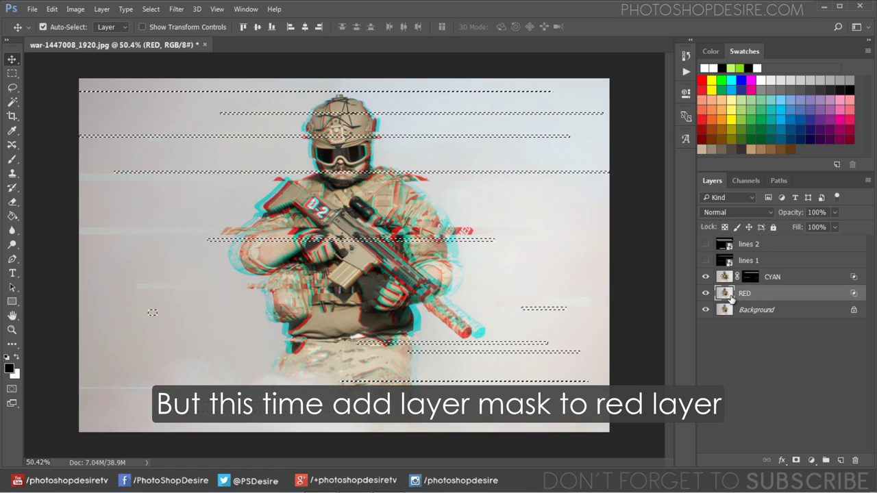
{"action": "left_click", "coordinate": [795, 461]}
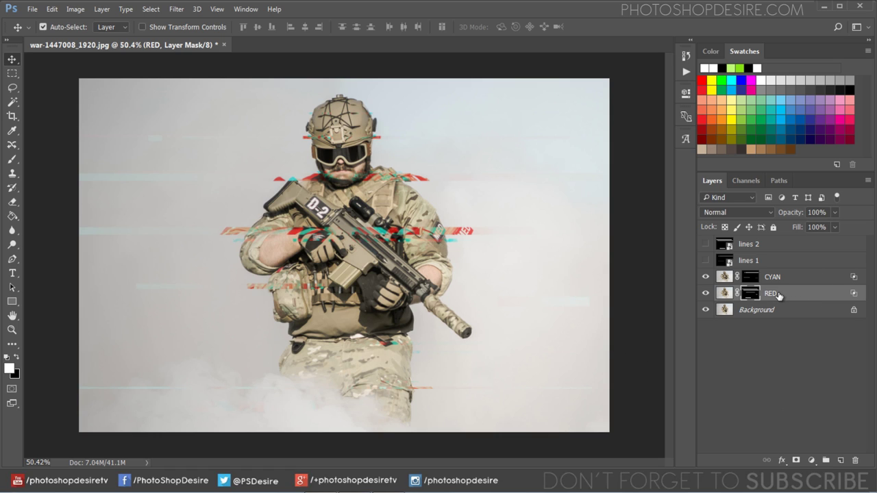
{"action": "key", "text": "ctrl+2"}
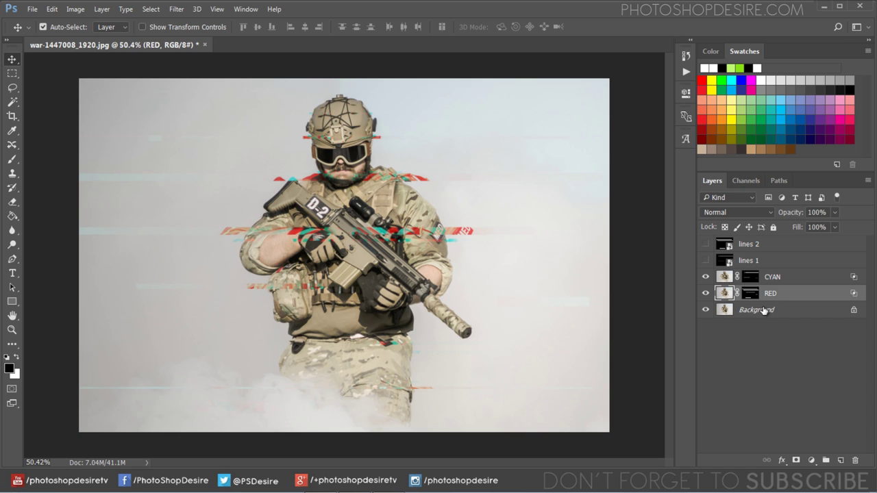
- Duplicate the RED layer and delete the RED copy's layer mask
{"action": "right_click", "coordinate": [773, 297]}
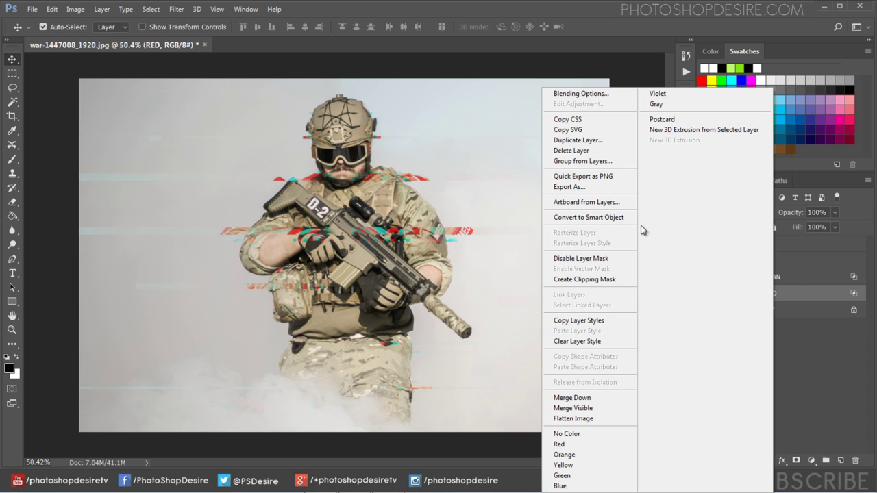
{"action": "left_click", "coordinate": [610, 140]}
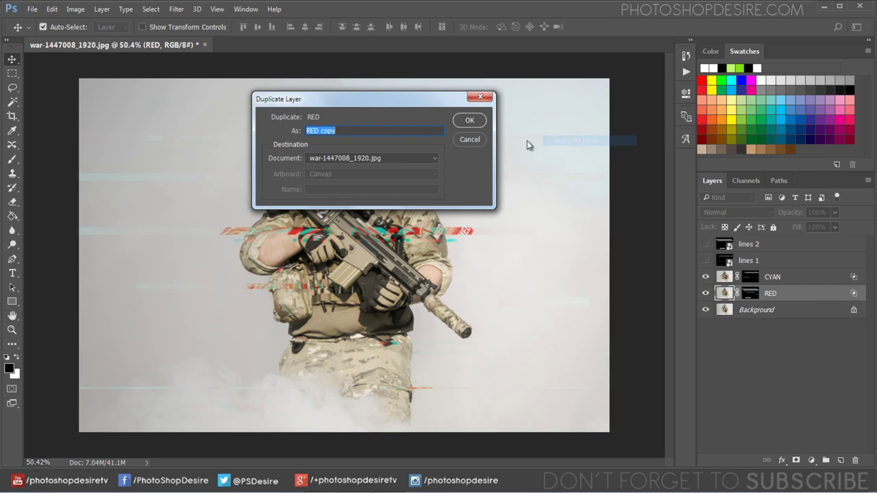
{"action": "left_click", "coordinate": [471, 119]}
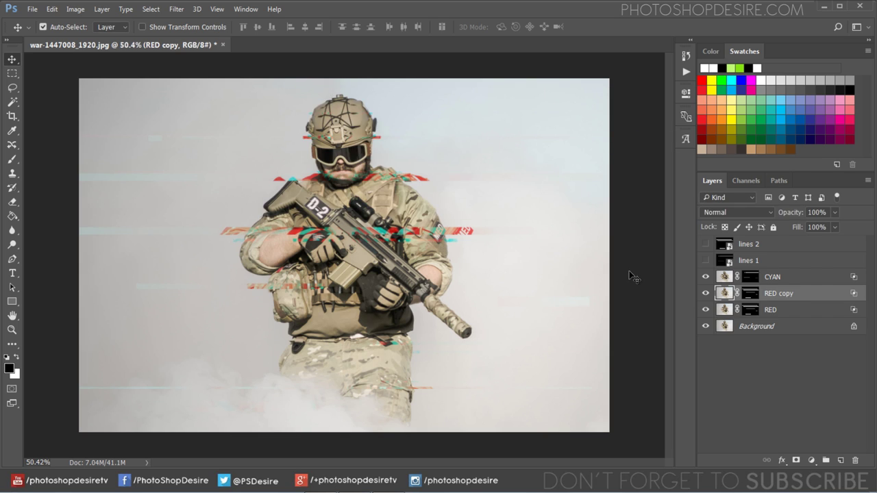
{"action": "right_click", "coordinate": [750, 295]}
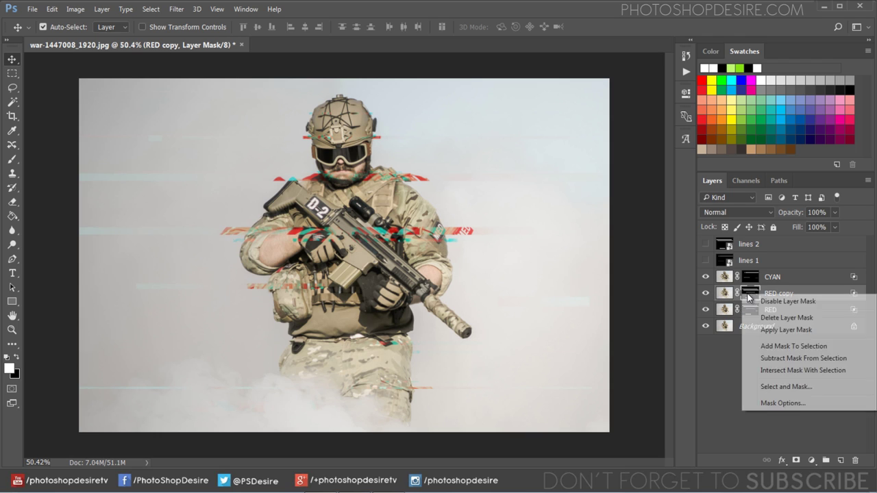
{"action": "left_click", "coordinate": [767, 317]}
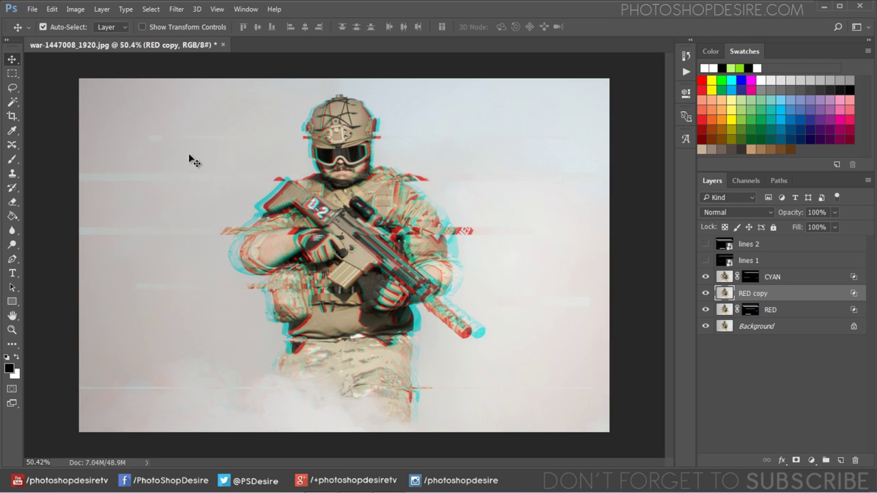
- Scale the RED copy layer to 110% width and commit the transform
{"action": "left_click", "coordinate": [53, 10]}
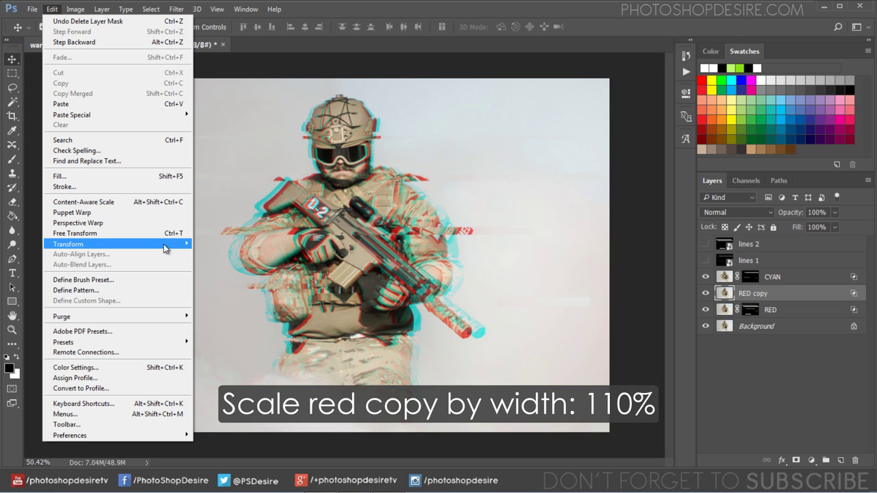
{"action": "mouse_move", "coordinate": [69, 244]}
{"action": "left_click", "coordinate": [209, 259]}
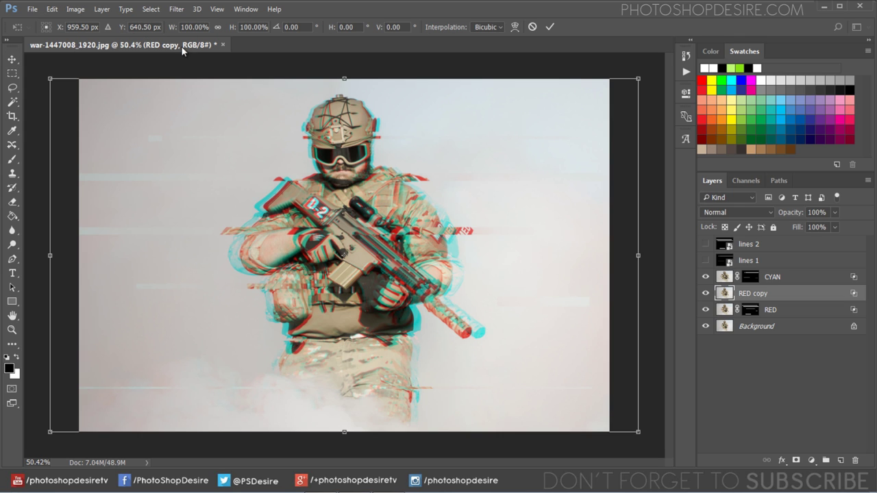
{"action": "left_click_drag", "start_coordinate": [175, 32], "coordinate": [179, 32]}
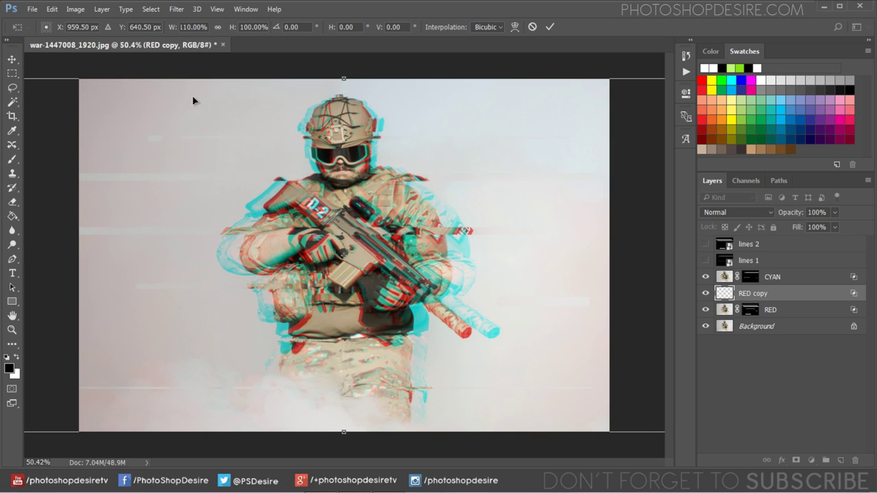
{"action": "left_click", "coordinate": [549, 27]}
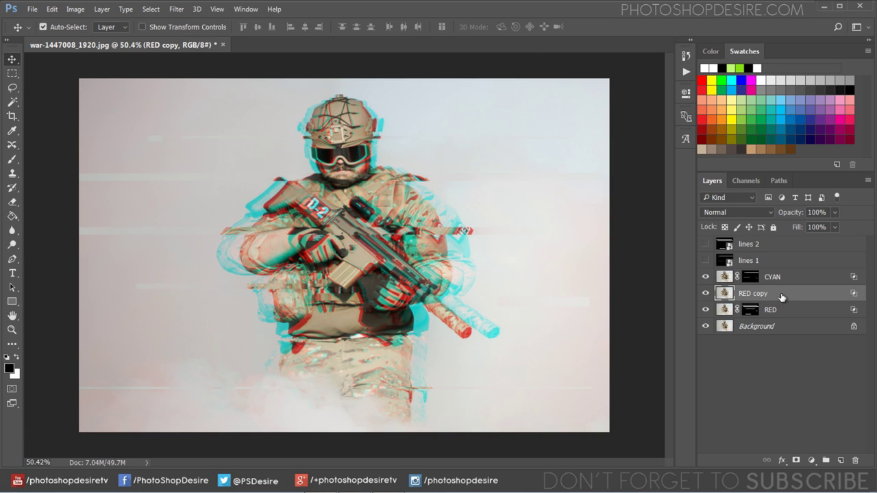
- With CYAN selected, place the lines 3 image as an embedded layer
{"action": "left_click", "coordinate": [773, 278]}
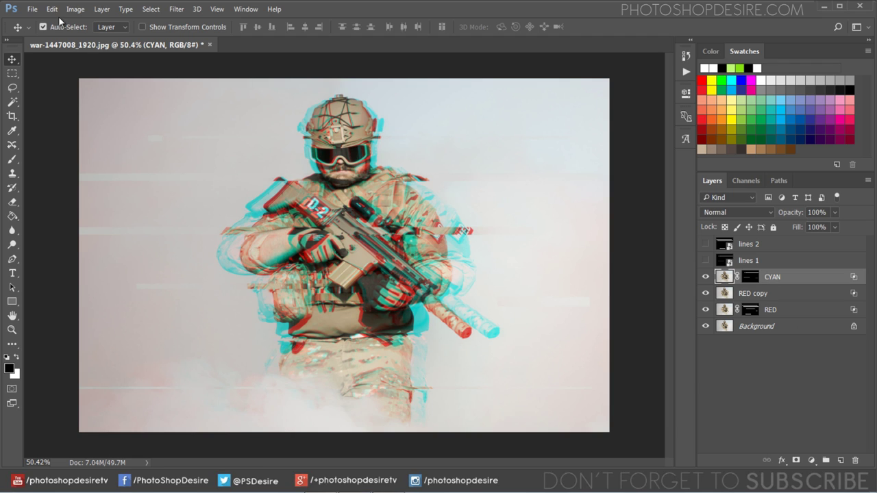
{"action": "left_click", "coordinate": [32, 9]}
{"action": "left_click", "coordinate": [107, 214]}
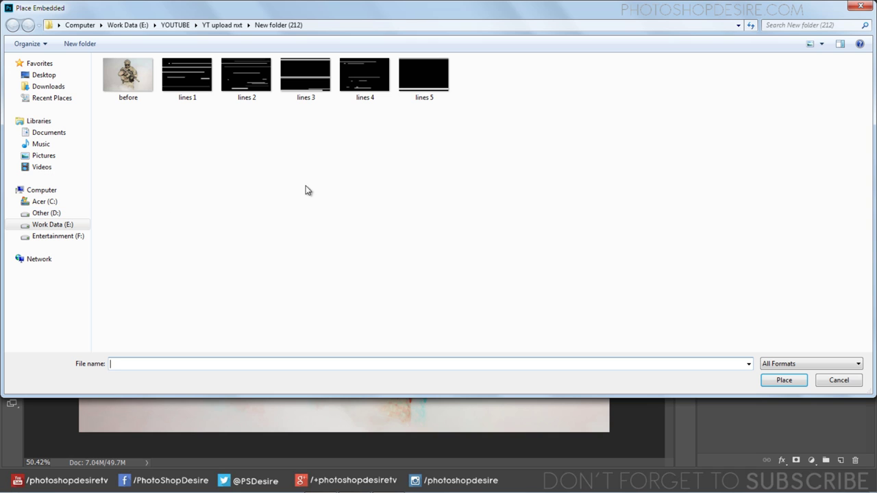
{"action": "left_click", "coordinate": [309, 99]}
{"action": "left_click", "coordinate": [783, 380]}
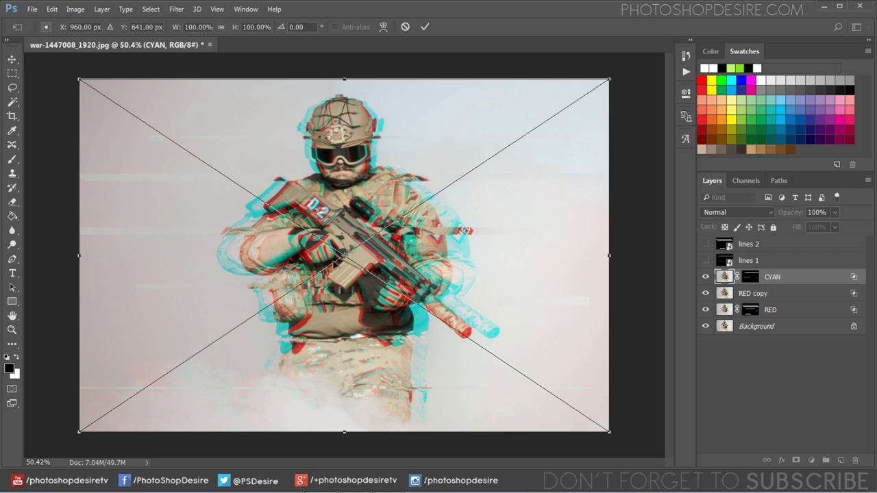
{"action": "left_click", "coordinate": [425, 29]}
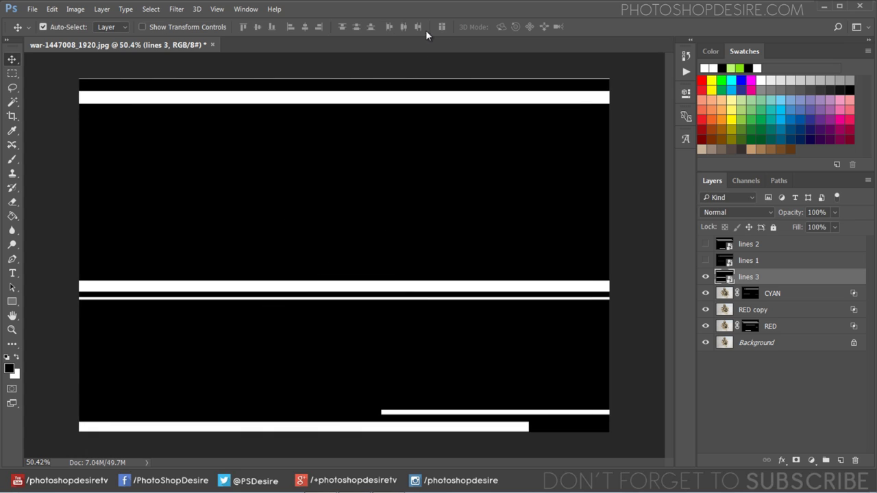
- Load the lines 3 white bands as a selection, hide lines 3, and mask RED copy with it
{"action": "left_click", "coordinate": [744, 181]}
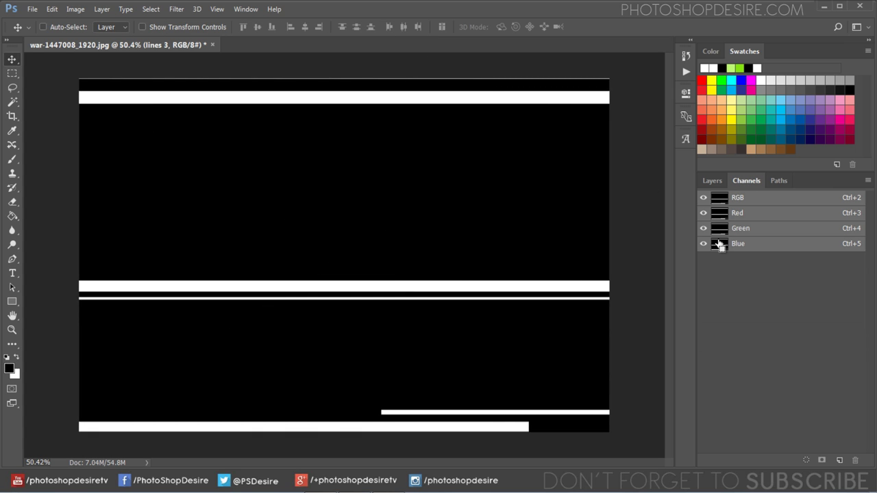
{"action": "left_click", "coordinate": [718, 243], "text": "ctrl"}
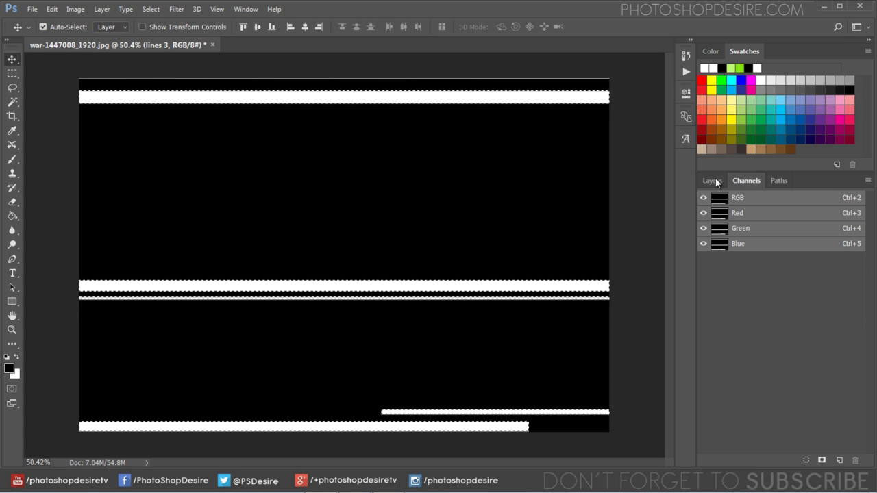
{"action": "left_click", "coordinate": [712, 181]}
{"action": "left_click", "coordinate": [706, 277]}
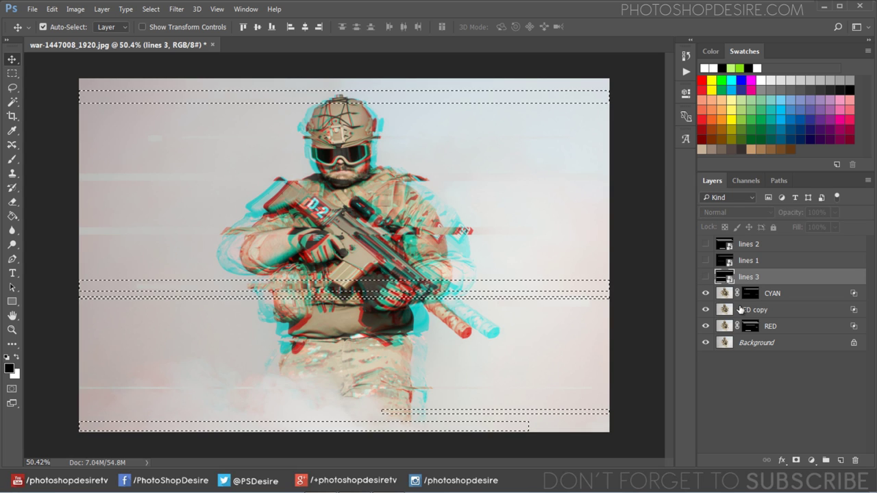
{"action": "left_click", "coordinate": [740, 310]}
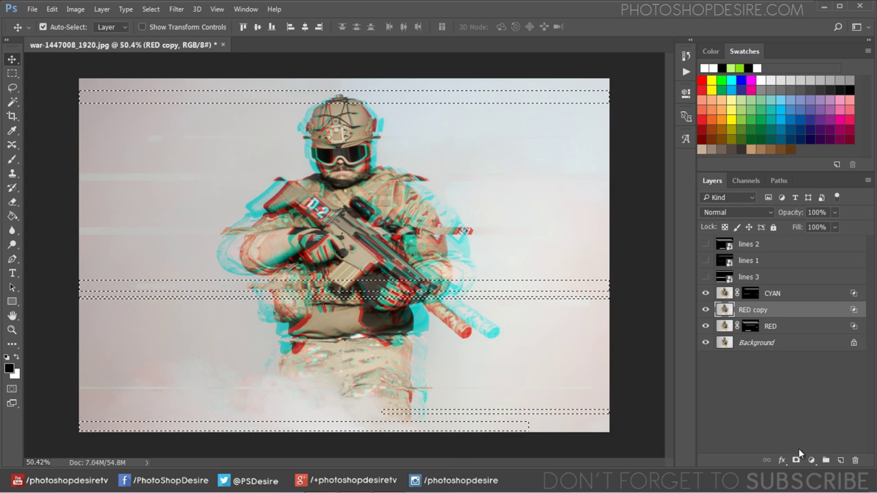
{"action": "left_click", "coordinate": [797, 460]}
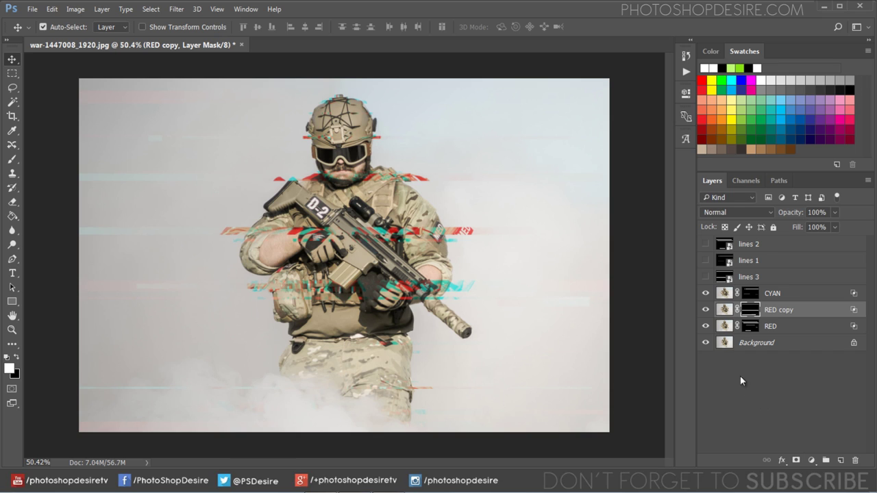
{"action": "left_click", "coordinate": [706, 312]}
- Duplicate the Background layer to create Background copy
{"action": "left_click", "coordinate": [751, 343]}
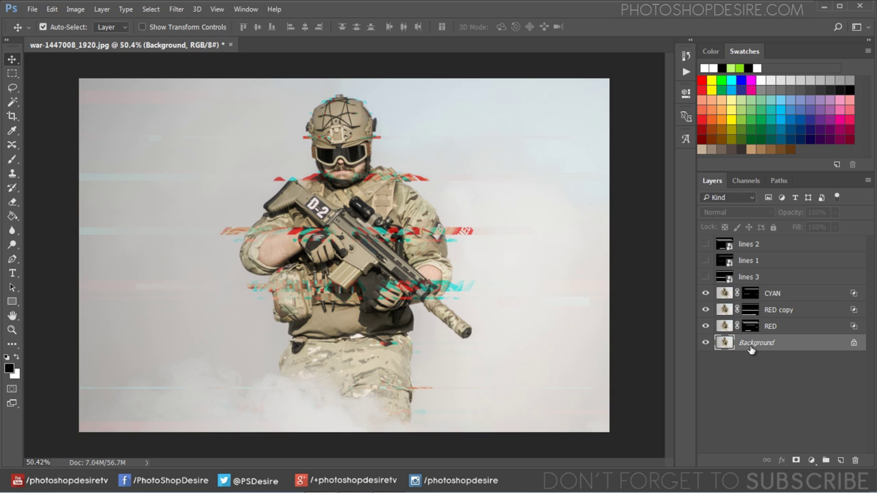
{"action": "right_click", "coordinate": [751, 346]}
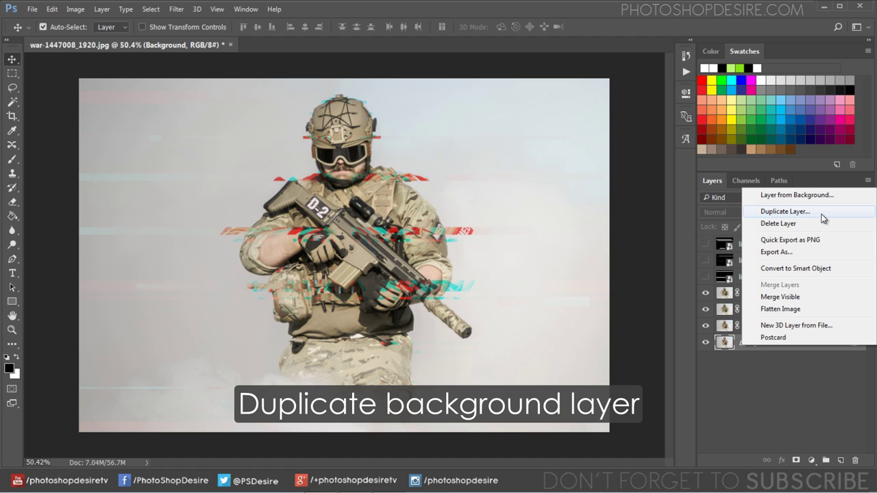
{"action": "left_click", "coordinate": [775, 212]}
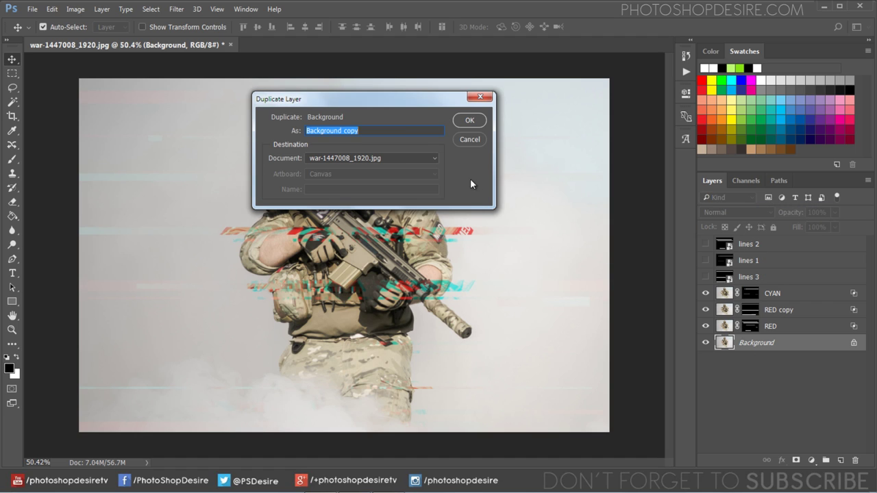
{"action": "left_click", "coordinate": [468, 121]}
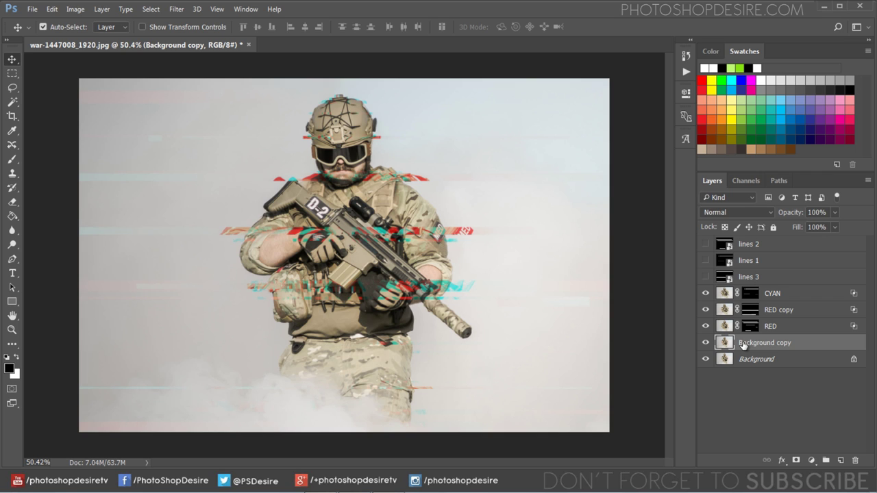
- Apply a Ripple distortion at amount 93, size Large, to Background copy
{"action": "left_click", "coordinate": [177, 8]}
{"action": "mouse_move", "coordinate": [185, 151]}
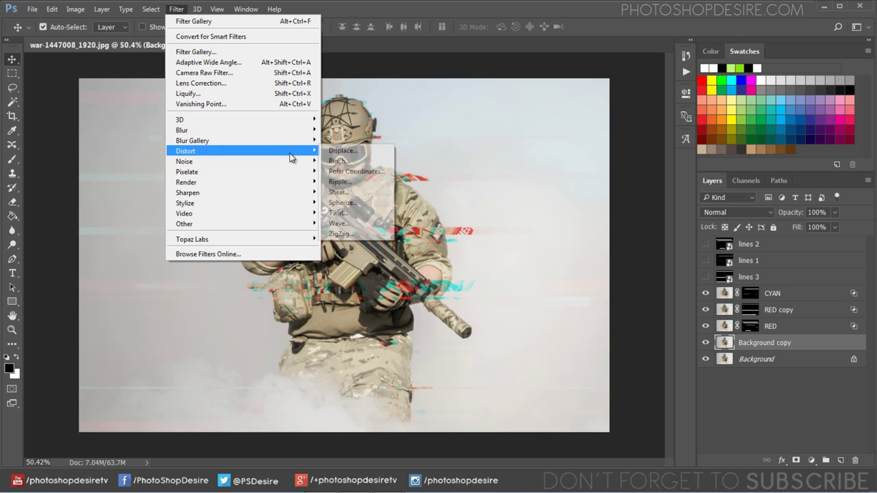
{"action": "left_click", "coordinate": [378, 186]}
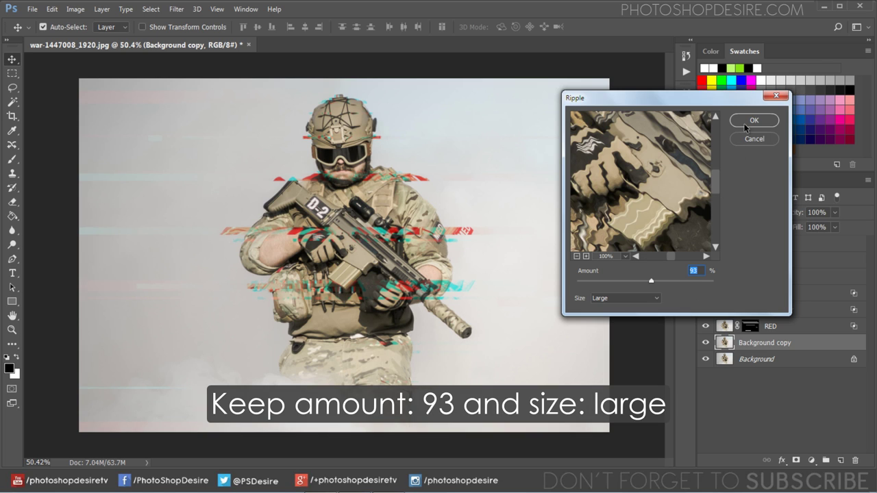
{"action": "left_click", "coordinate": [747, 123]}
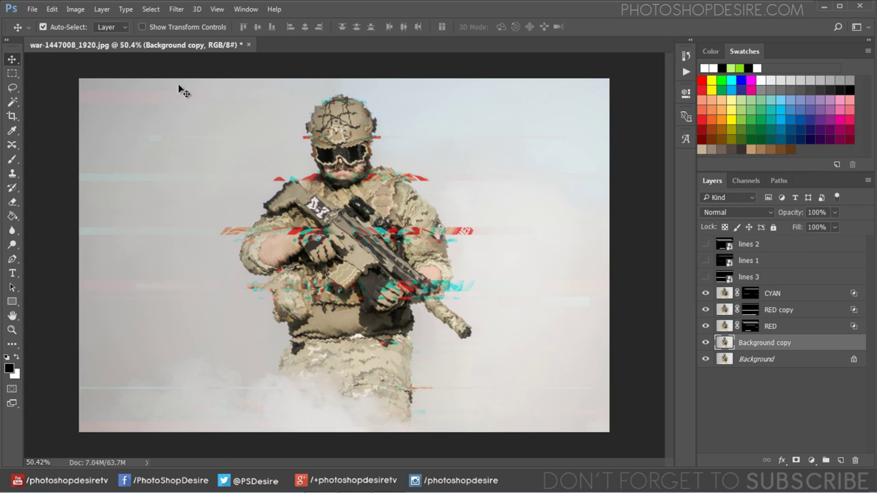
{"action": "left_click", "coordinate": [176, 9]}
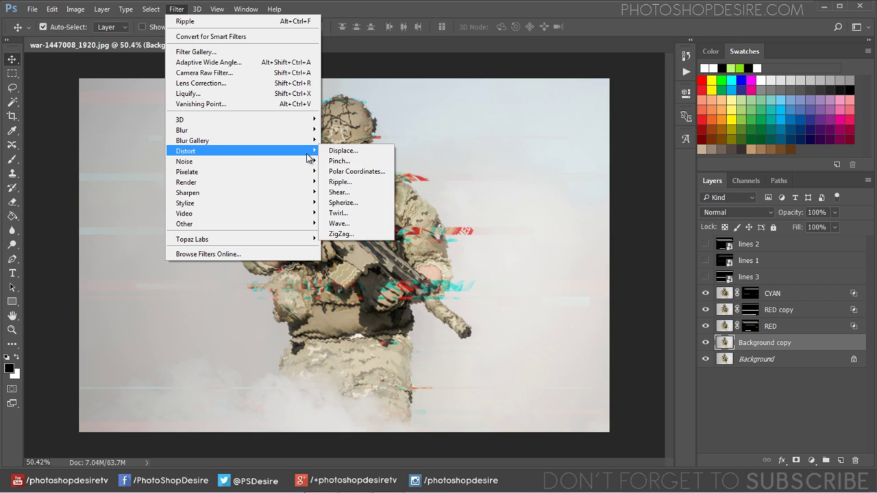
{"action": "mouse_move", "coordinate": [206, 202]}
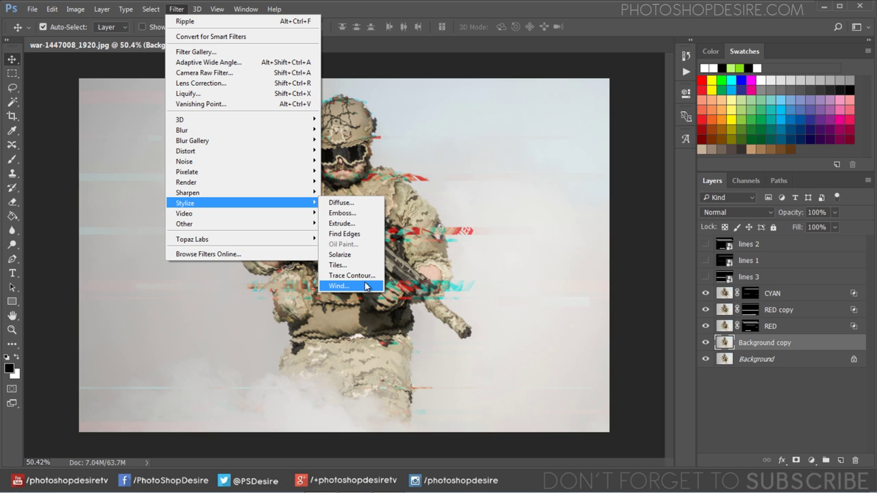
- Apply the Wind filter with Blast method from the left to Background copy
{"action": "left_click", "coordinate": [365, 286]}
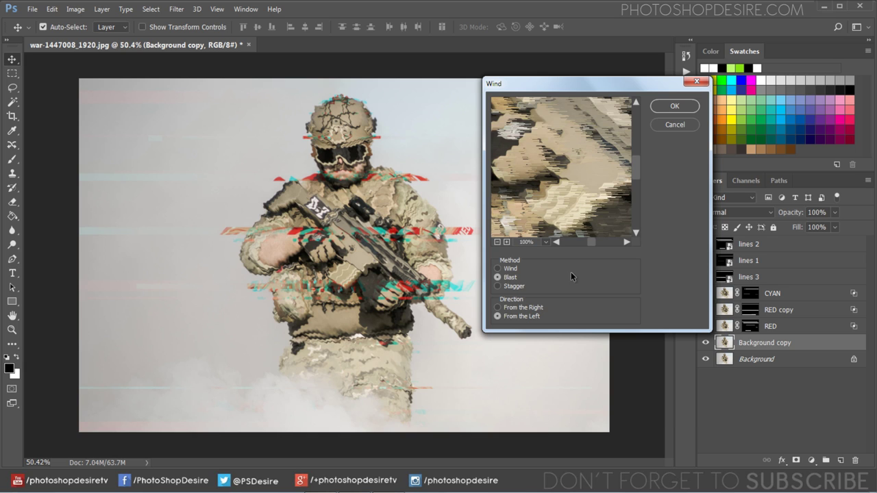
{"action": "left_click", "coordinate": [669, 107]}
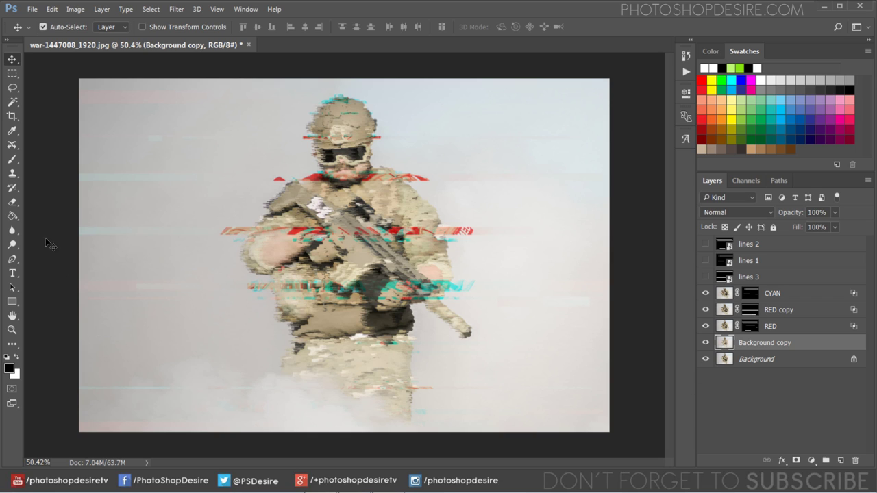
{"action": "left_click", "coordinate": [13, 218]}
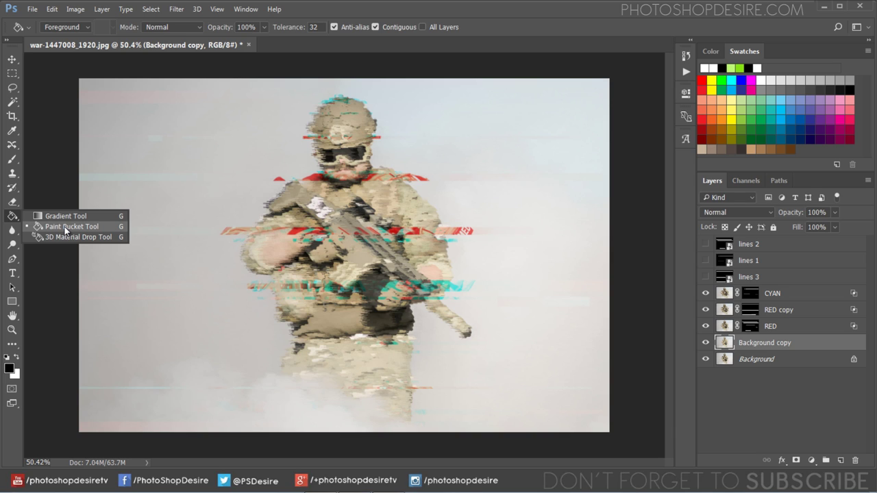
- Paint-bucket the light backdrop black, then add 14% Gaussian monochromatic noise
{"action": "left_click", "coordinate": [67, 231]}
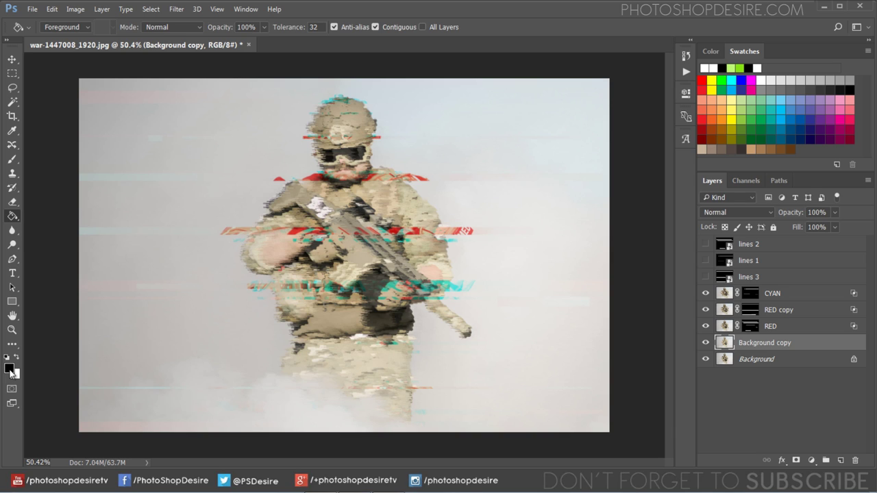
{"action": "left_click", "coordinate": [477, 129]}
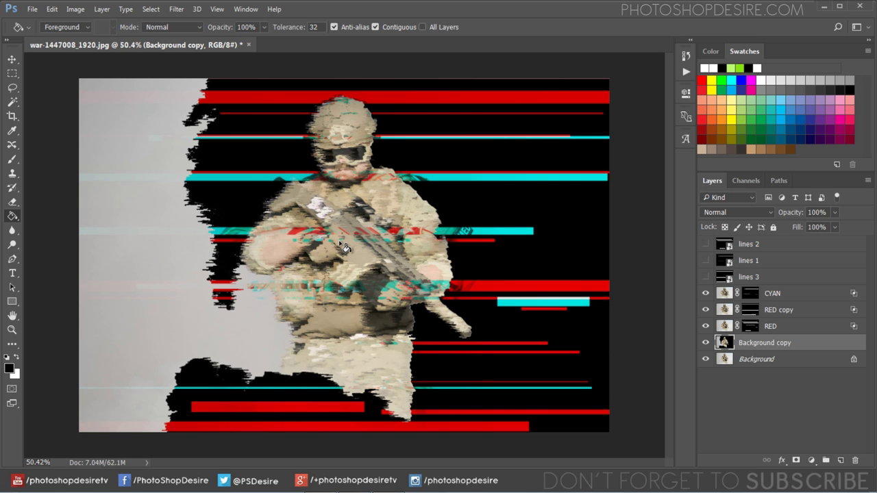
{"action": "left_click", "coordinate": [177, 9]}
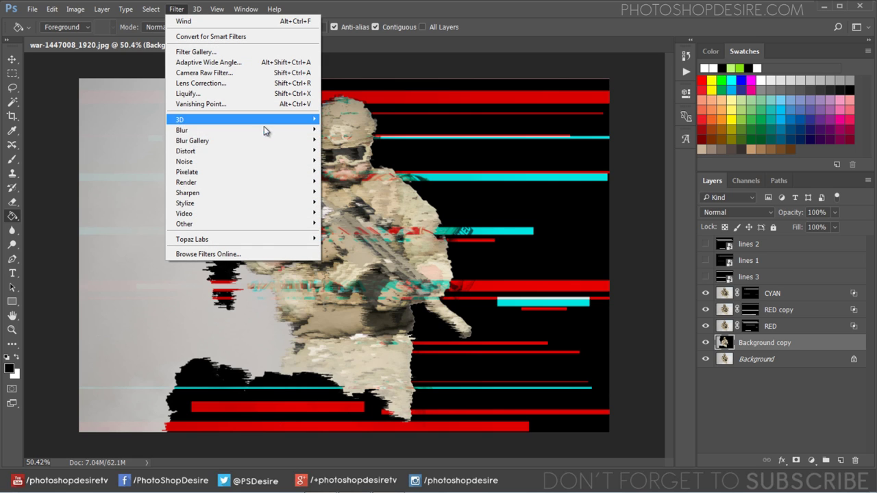
{"action": "mouse_move", "coordinate": [205, 161]}
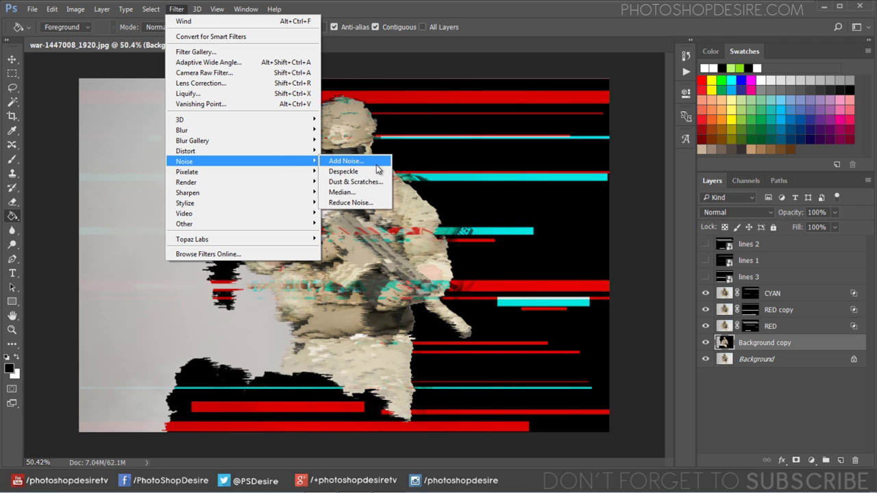
{"action": "left_click", "coordinate": [381, 163]}
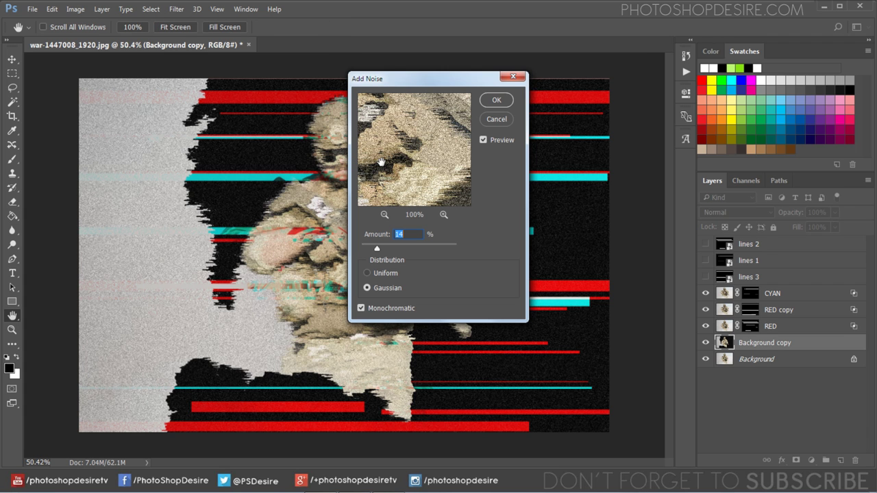
{"action": "left_click", "coordinate": [417, 234]}
{"action": "left_click", "coordinate": [499, 102]}
{"action": "key", "text": "g"}
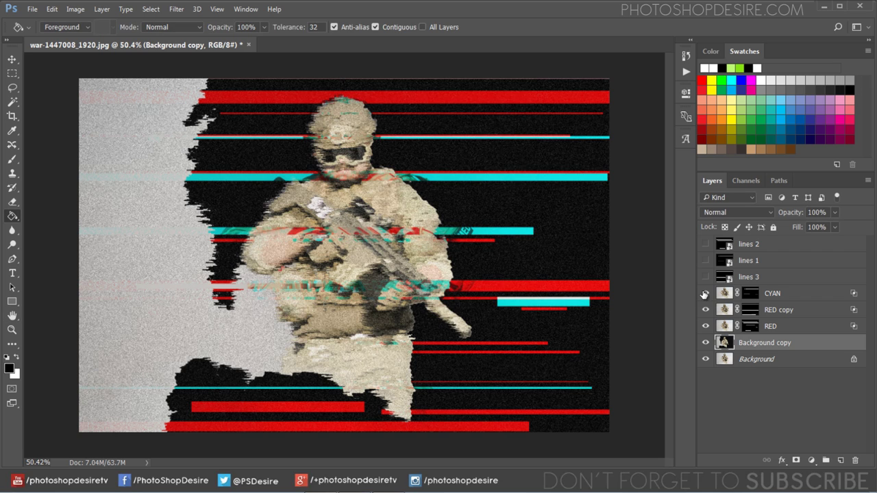
{"action": "left_click", "coordinate": [773, 293]}
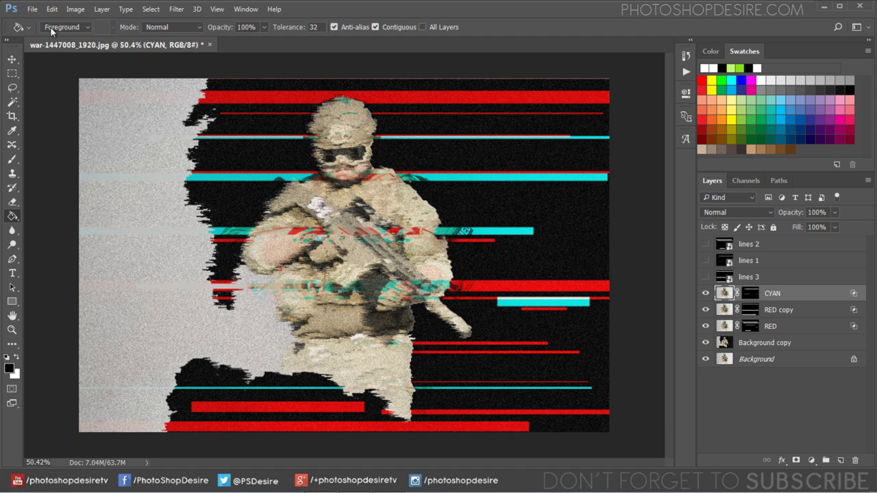
- Place the lines 4 image as an embedded layer
{"action": "left_click", "coordinate": [11, 59]}
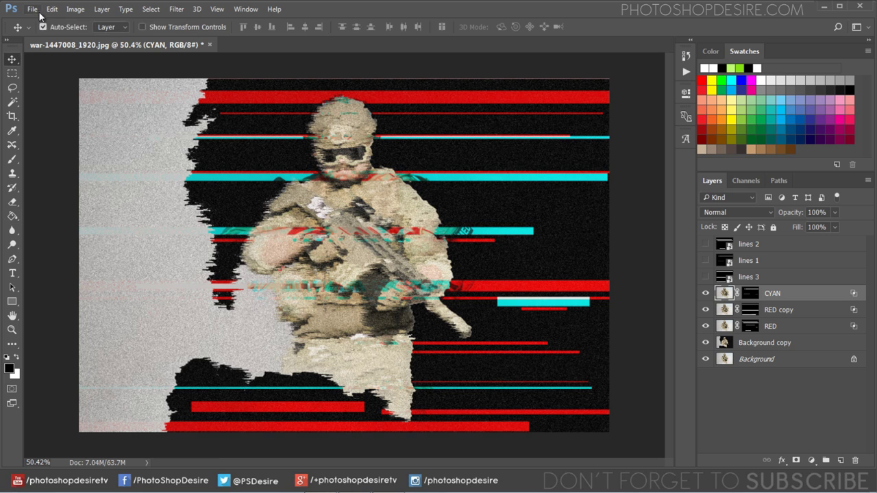
{"action": "left_click", "coordinate": [32, 9]}
{"action": "left_click", "coordinate": [116, 213]}
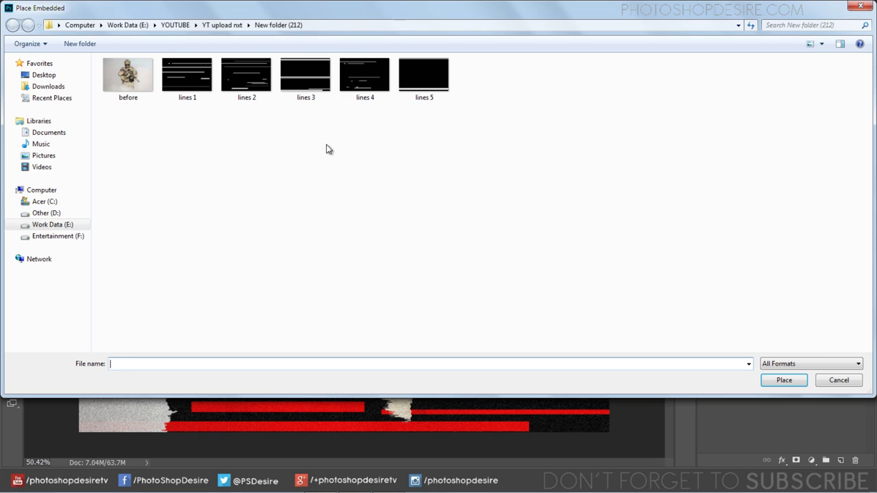
{"action": "left_click", "coordinate": [355, 101]}
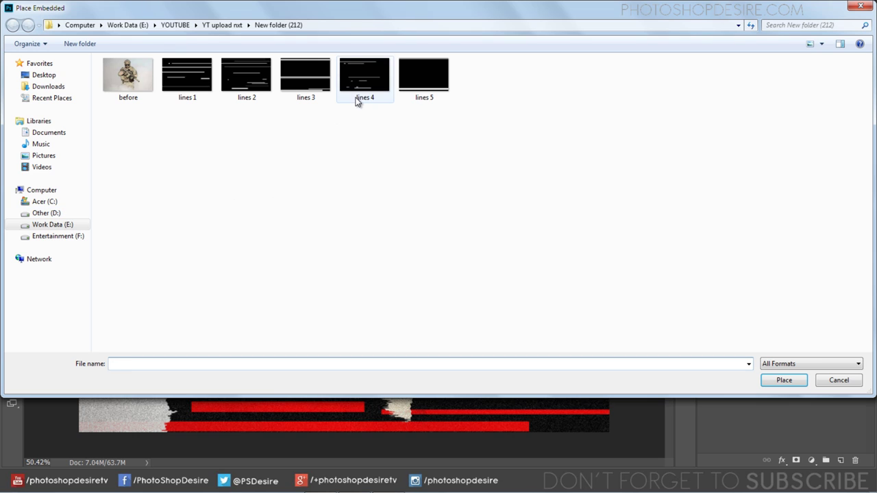
{"action": "left_click", "coordinate": [785, 380]}
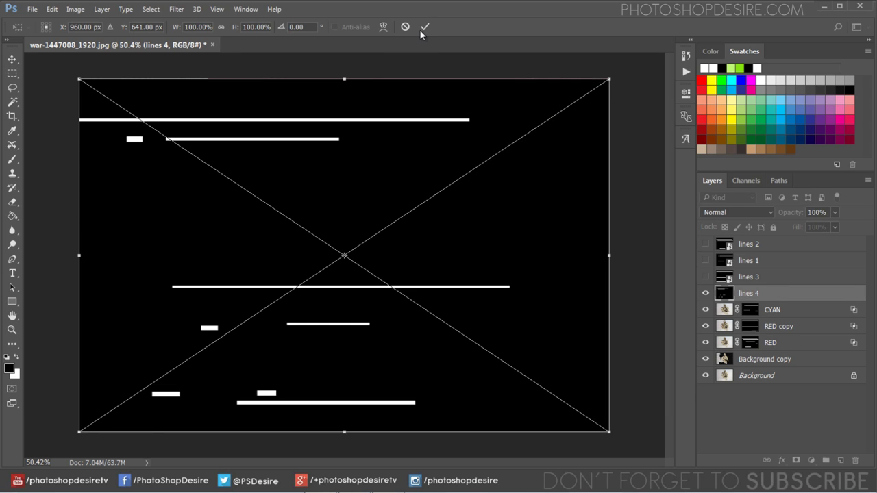
{"action": "left_click", "coordinate": [425, 27]}
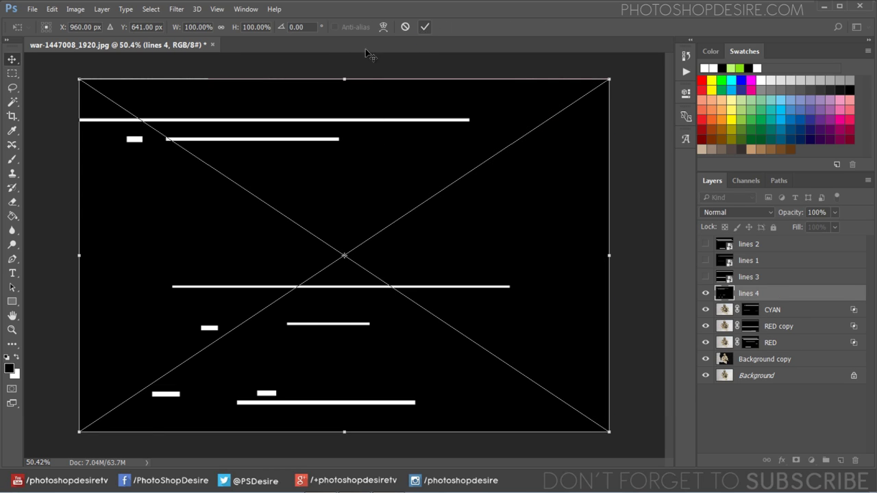
- Load the lines 4 Blue channel as a selection, hide lines 4, and mask Background copy
{"action": "left_click", "coordinate": [749, 179]}
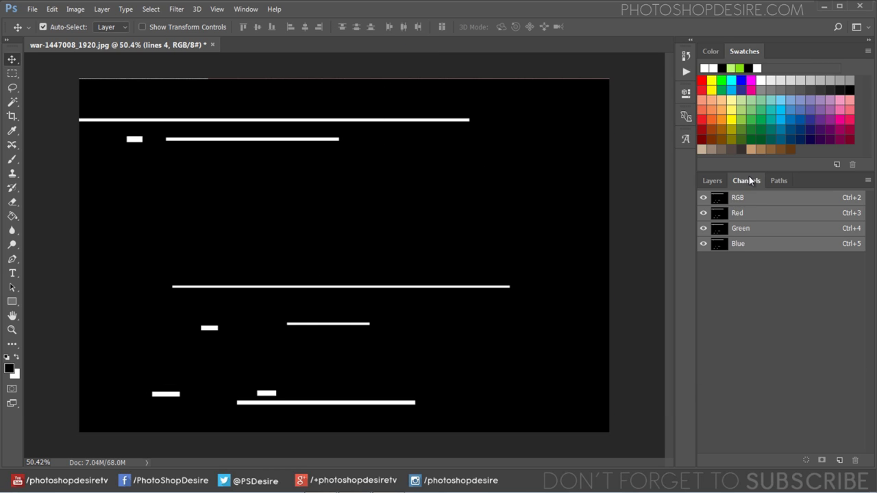
{"action": "left_click", "coordinate": [718, 245], "text": "ctrl"}
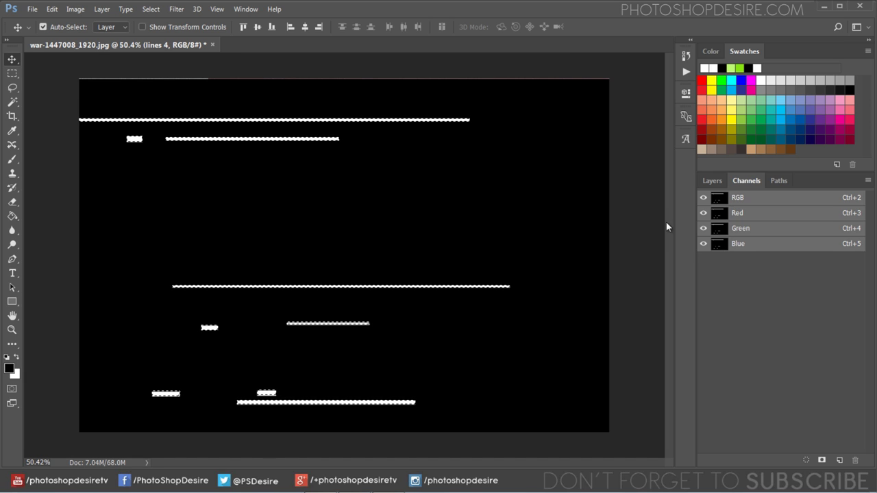
{"action": "left_click", "coordinate": [712, 180]}
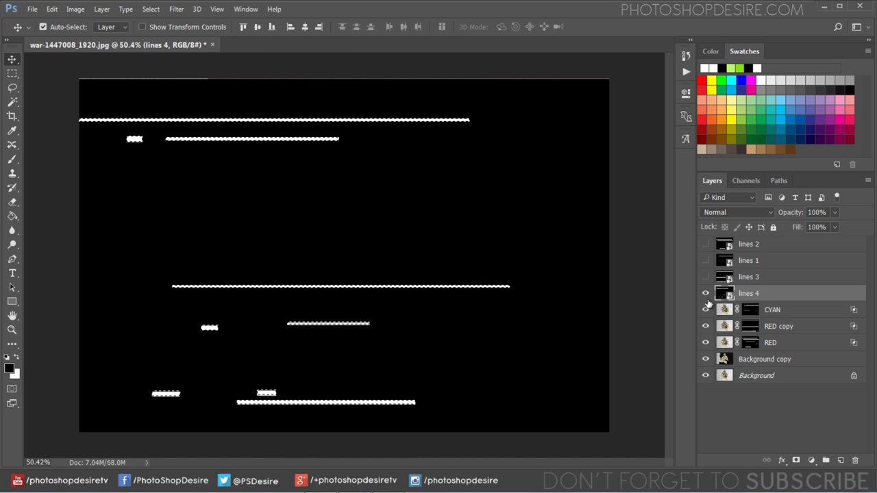
{"action": "left_click", "coordinate": [706, 293]}
{"action": "left_click", "coordinate": [749, 362]}
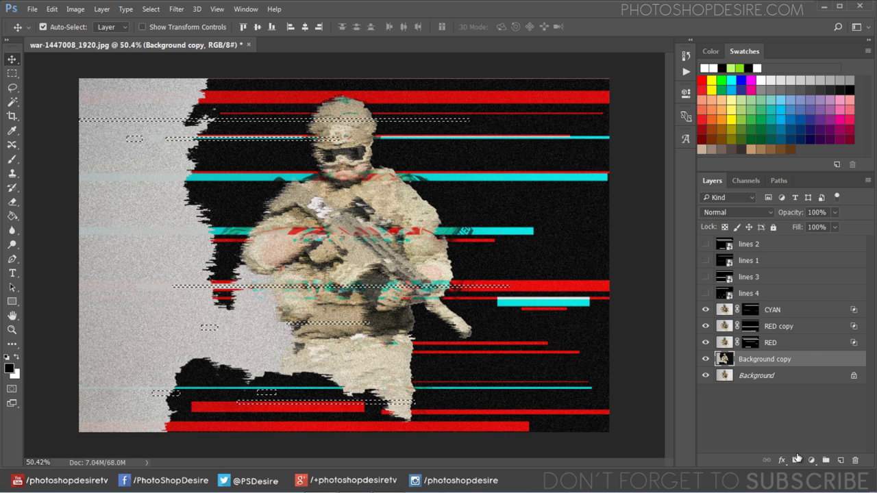
{"action": "left_click", "coordinate": [797, 461]}
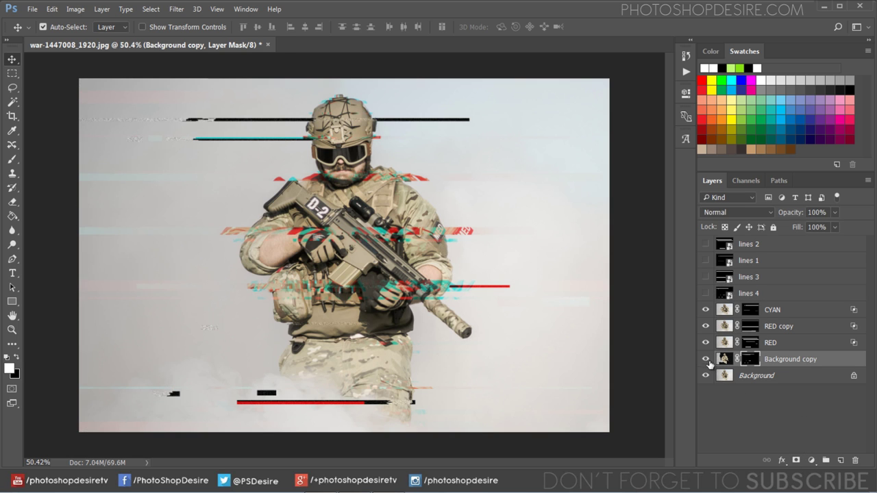
{"action": "left_click", "coordinate": [706, 359]}
{"action": "left_click", "coordinate": [747, 377]}
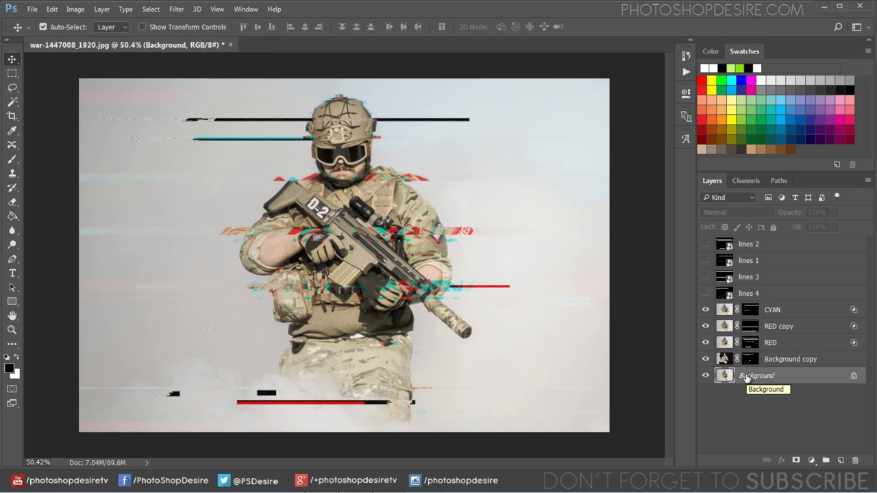
- Duplicate the Background layer to create Background copy 2
{"action": "right_click", "coordinate": [746, 375]}
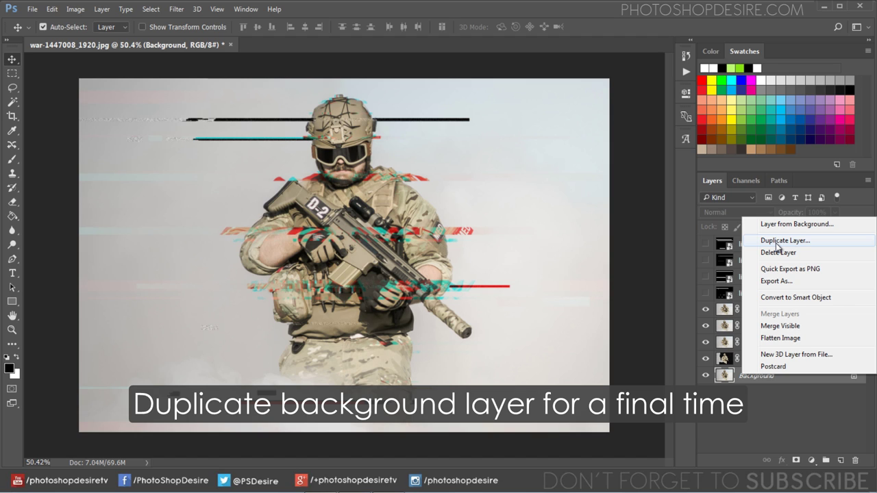
{"action": "left_click", "coordinate": [778, 245]}
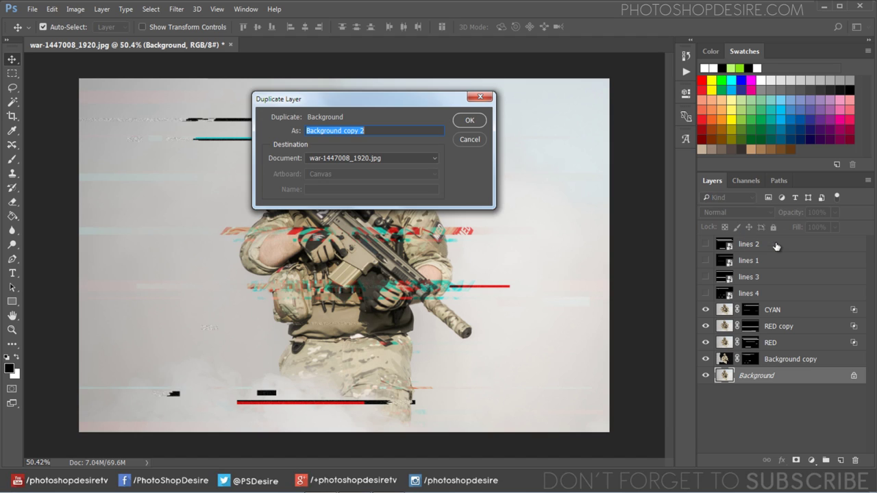
{"action": "left_click", "coordinate": [470, 121]}
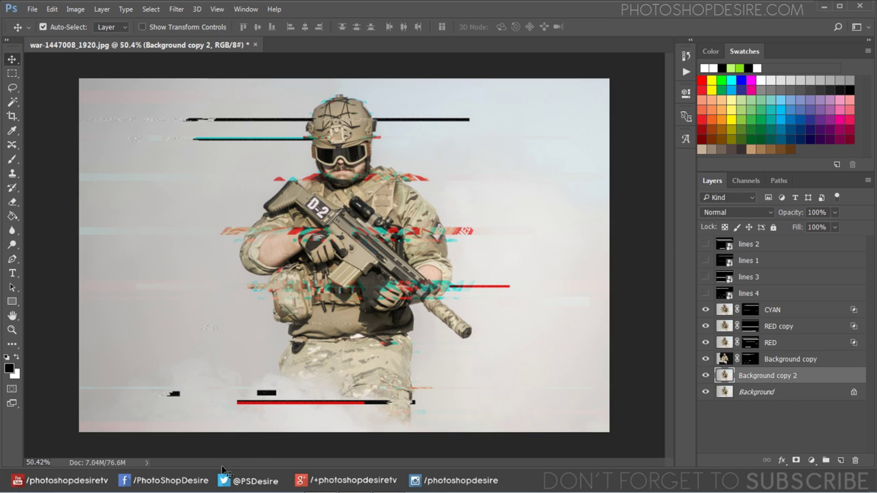
- Apply Filter Gallery Ocean Ripple with Ripple Size 12 and Magnitude 11
{"action": "left_click", "coordinate": [176, 9]}
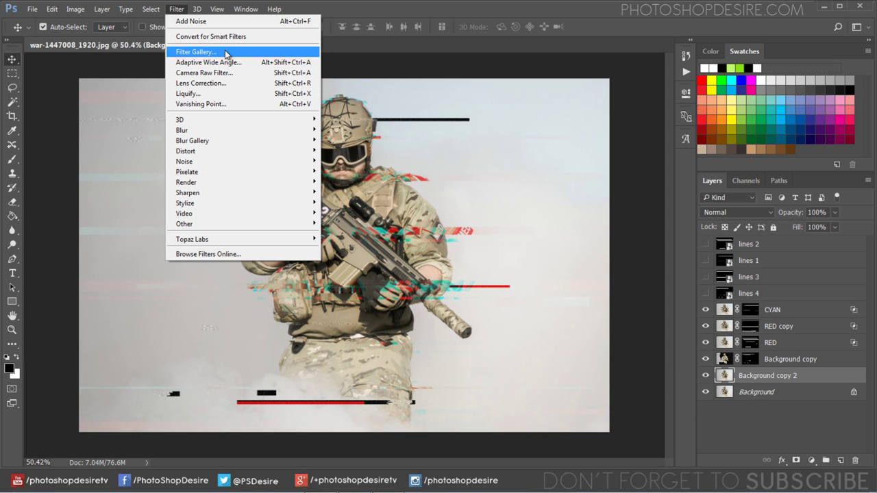
{"action": "left_click", "coordinate": [226, 52]}
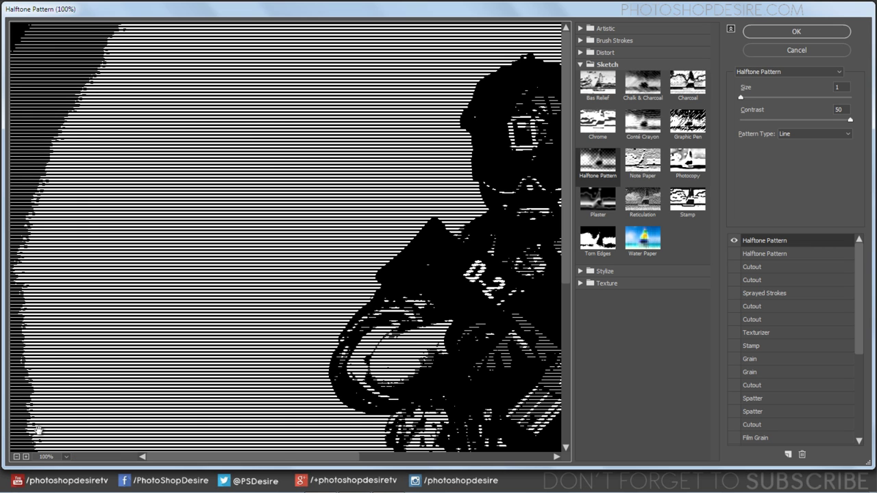
{"action": "left_click", "coordinate": [17, 457]}
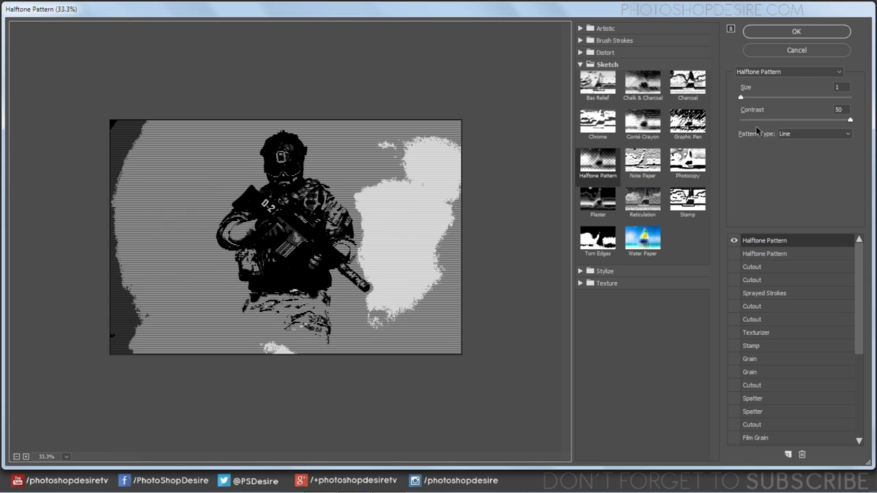
{"action": "left_click", "coordinate": [786, 73]}
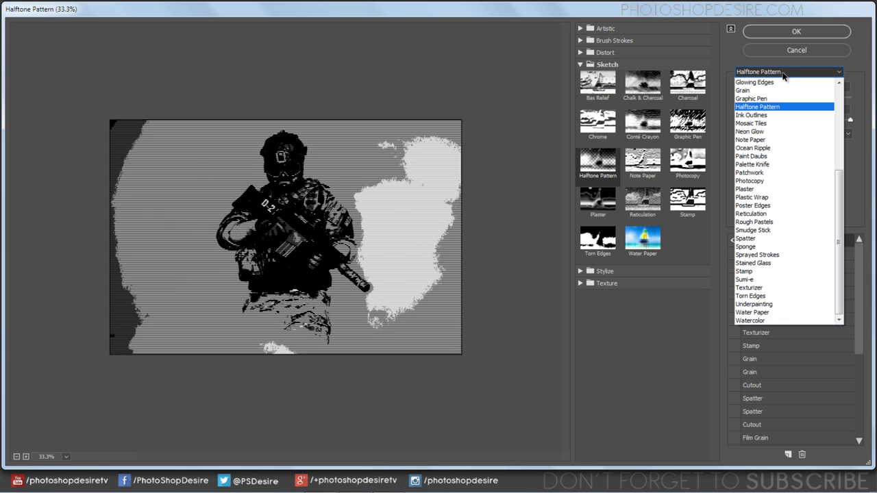
{"action": "left_click", "coordinate": [792, 148]}
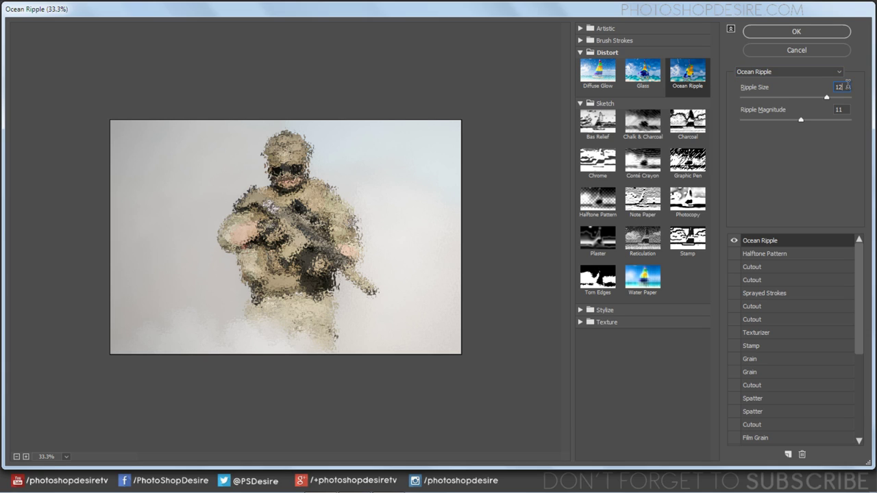
{"action": "double_click", "coordinate": [847, 109]}
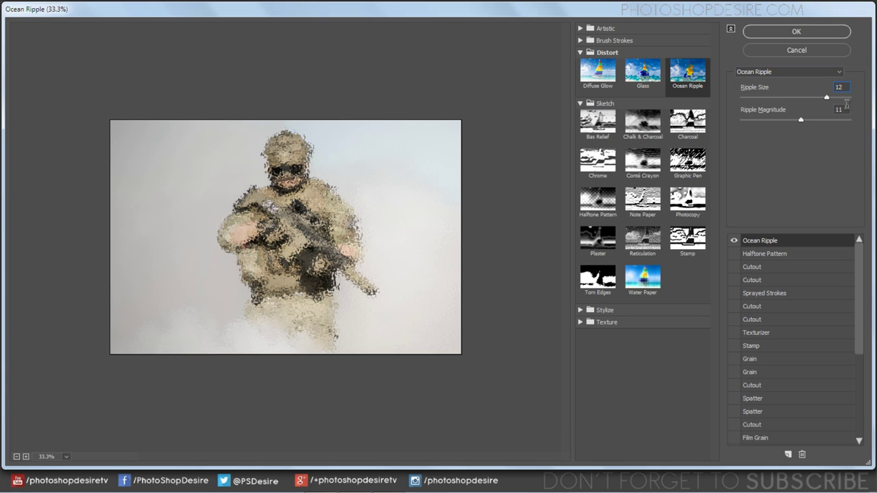
{"action": "left_click", "coordinate": [812, 32]}
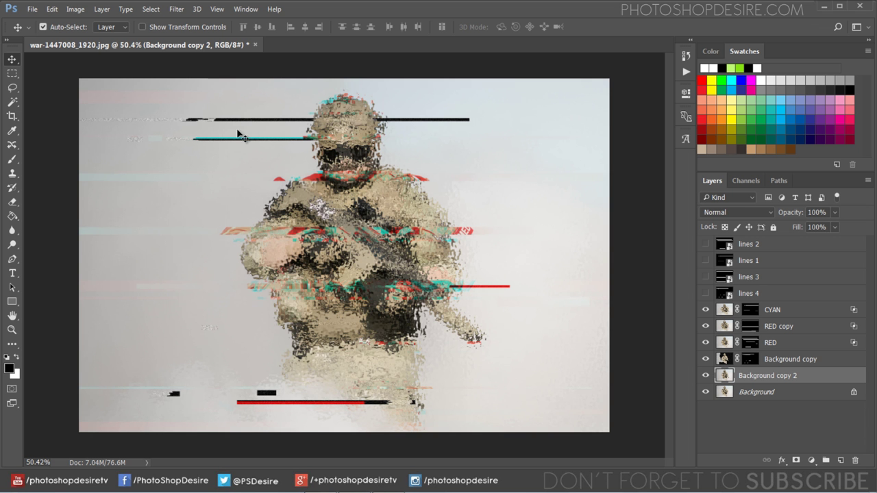
- Apply Wave: wavelength 43–483, amplitude 32–452, scale 50%/22%, Repeat Edge Pixels
{"action": "left_click", "coordinate": [171, 10]}
{"action": "mouse_move", "coordinate": [185, 151]}
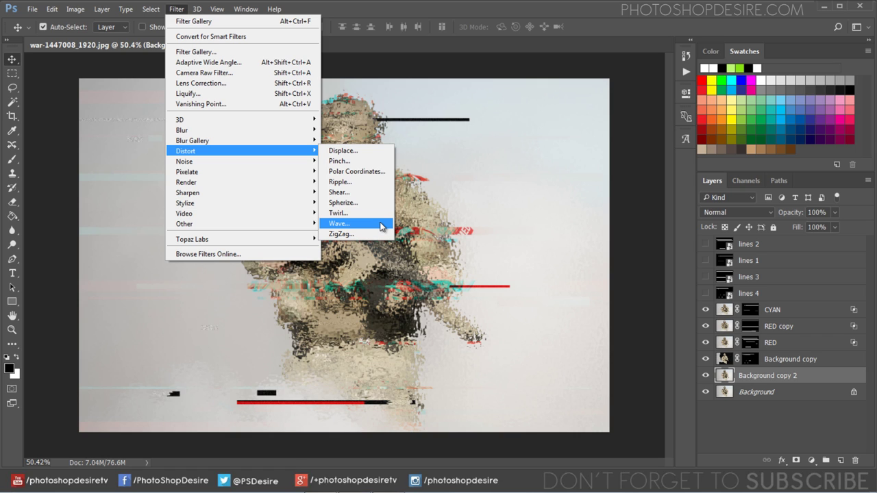
{"action": "left_click", "coordinate": [338, 224]}
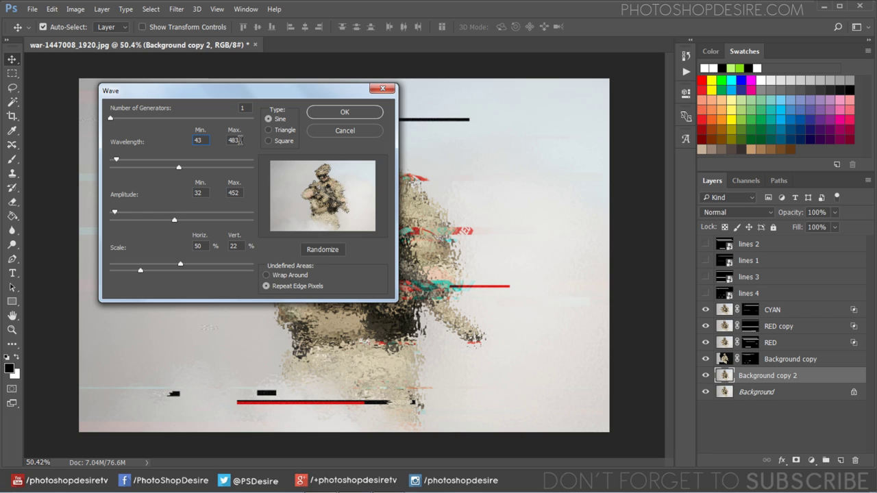
{"action": "left_click", "coordinate": [239, 140]}
{"action": "left_click", "coordinate": [198, 194]}
{"action": "left_click", "coordinate": [240, 193]}
{"action": "left_click", "coordinate": [206, 246]}
{"action": "left_click", "coordinate": [236, 245]}
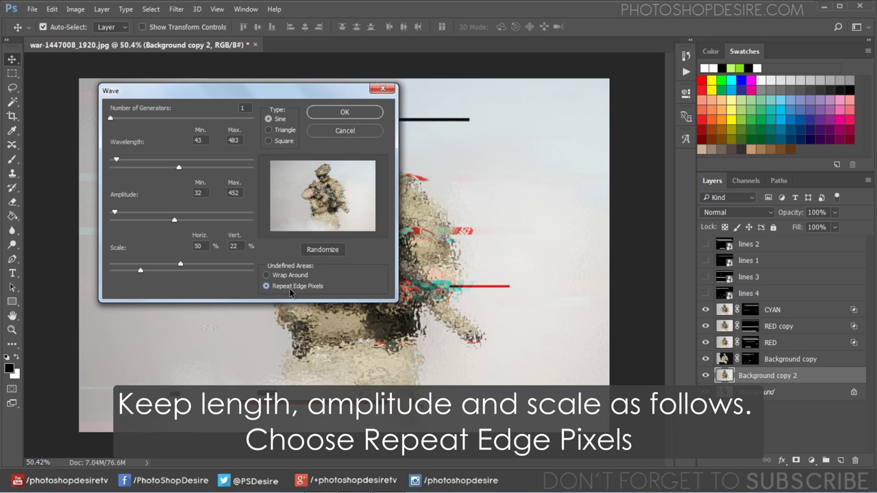
{"action": "left_click", "coordinate": [365, 113]}
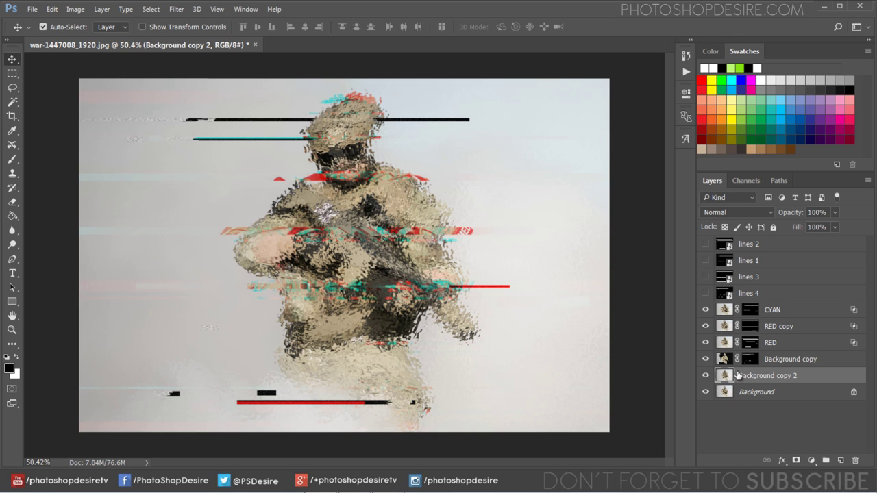
{"action": "left_click", "coordinate": [52, 9]}
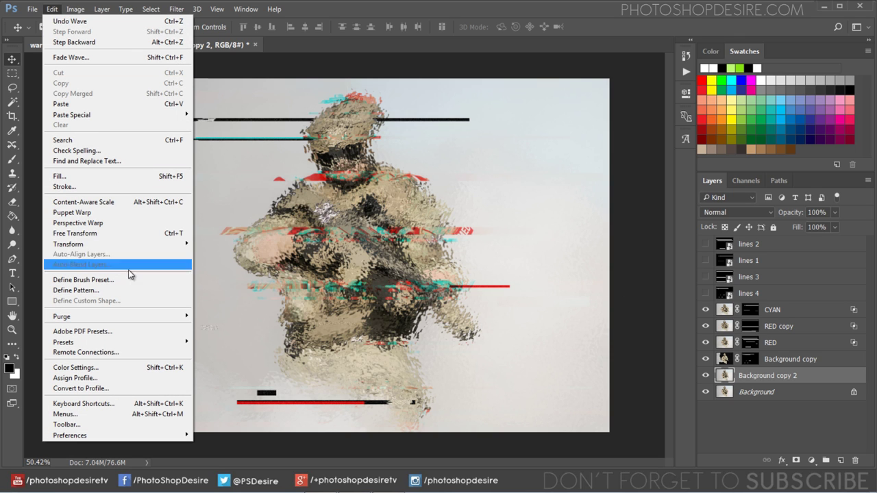
{"action": "mouse_move", "coordinate": [69, 244]}
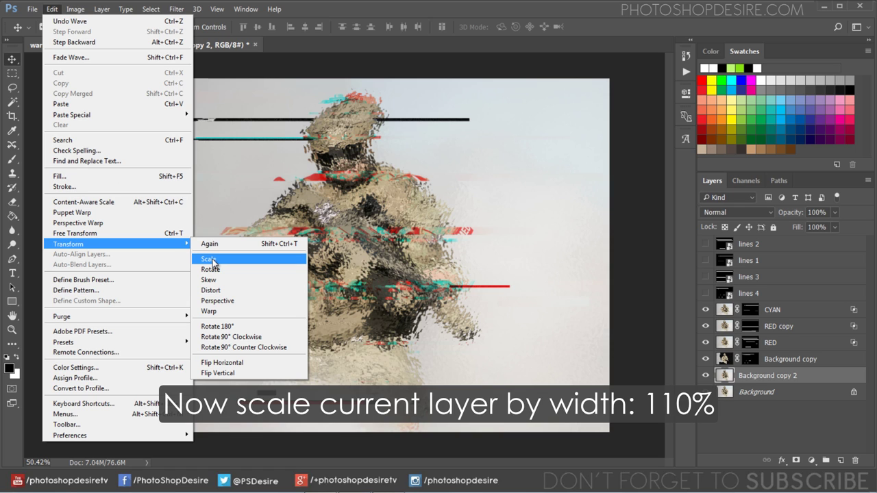
- Stretch Background copy 2 to 110% width, then make CYAN the active layer
{"action": "left_click", "coordinate": [210, 260]}
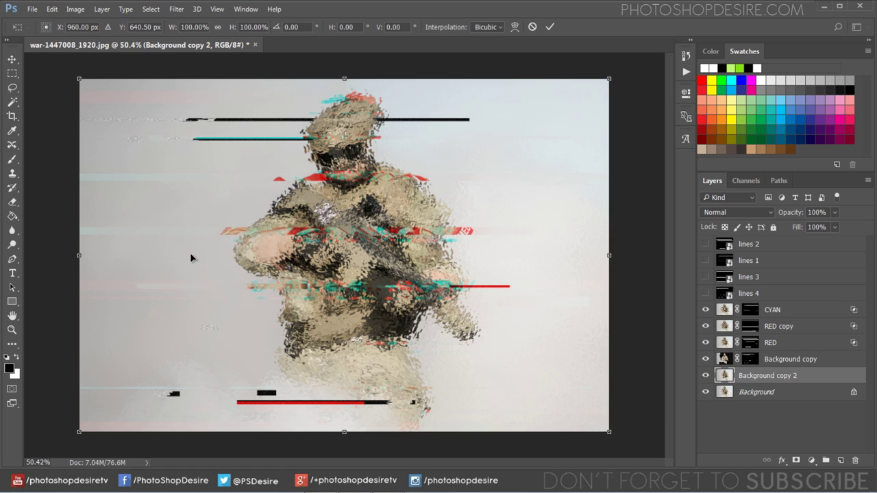
{"action": "left_click_drag", "start_coordinate": [172, 34], "coordinate": [177, 31]}
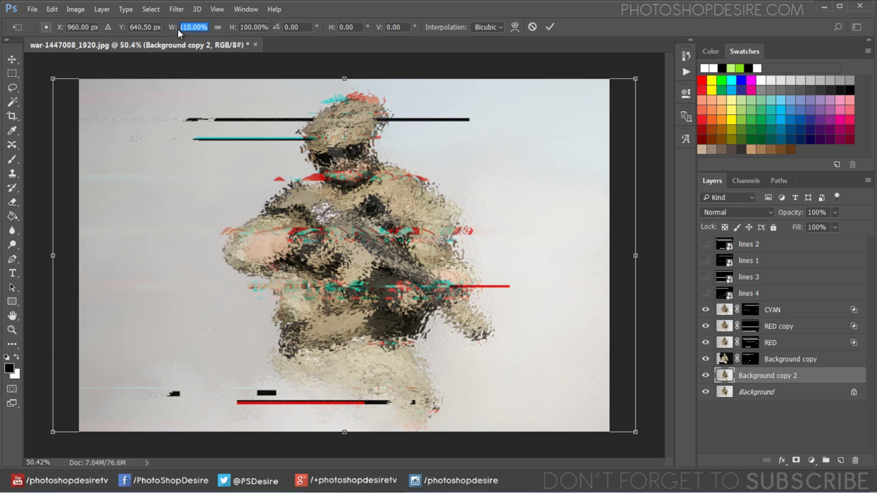
{"action": "left_click", "coordinate": [549, 27]}
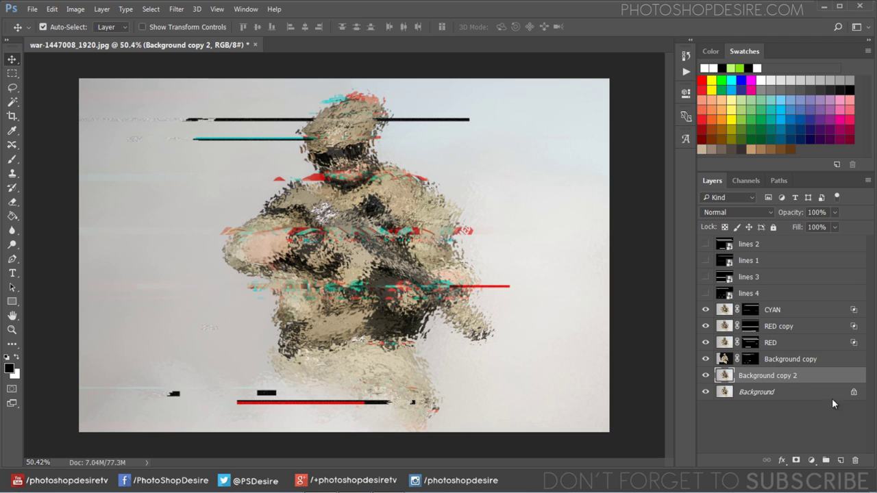
{"action": "left_click", "coordinate": [780, 312]}
{"action": "left_click", "coordinate": [30, 9]}
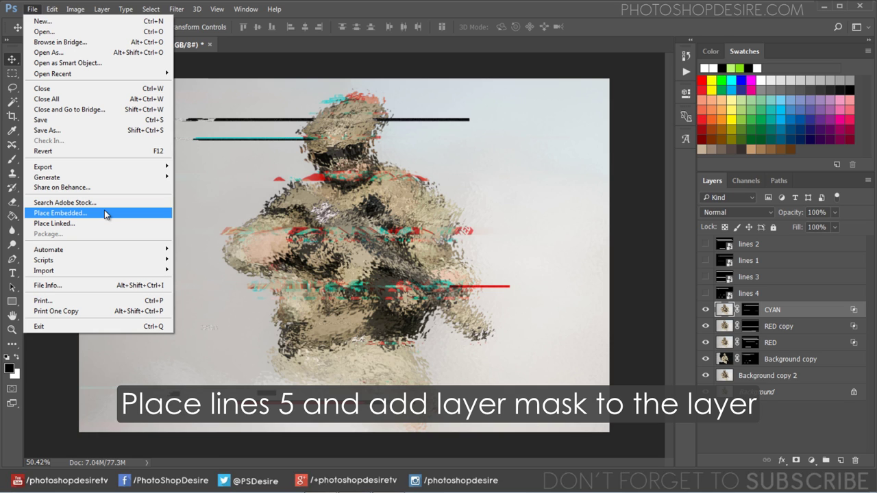
- Place the lines 5 image as an embedded layer in the document
{"action": "left_click", "coordinate": [104, 213]}
{"action": "left_click", "coordinate": [417, 93]}
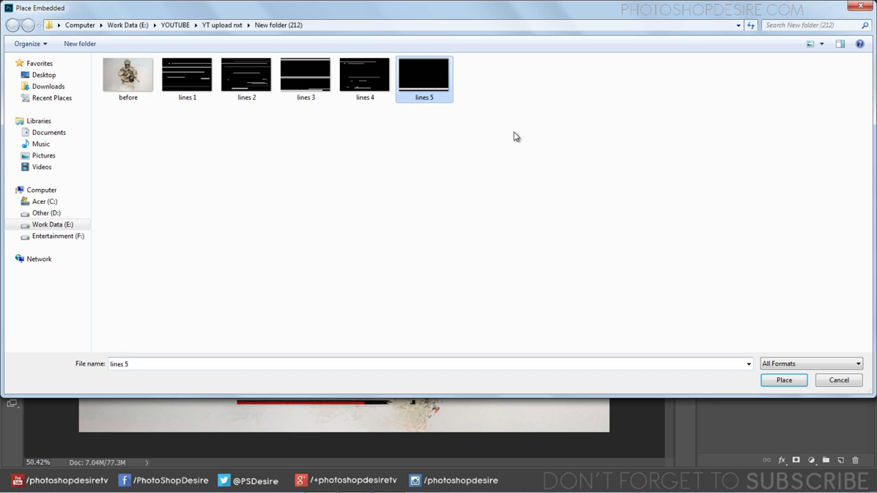
{"action": "left_click", "coordinate": [792, 382]}
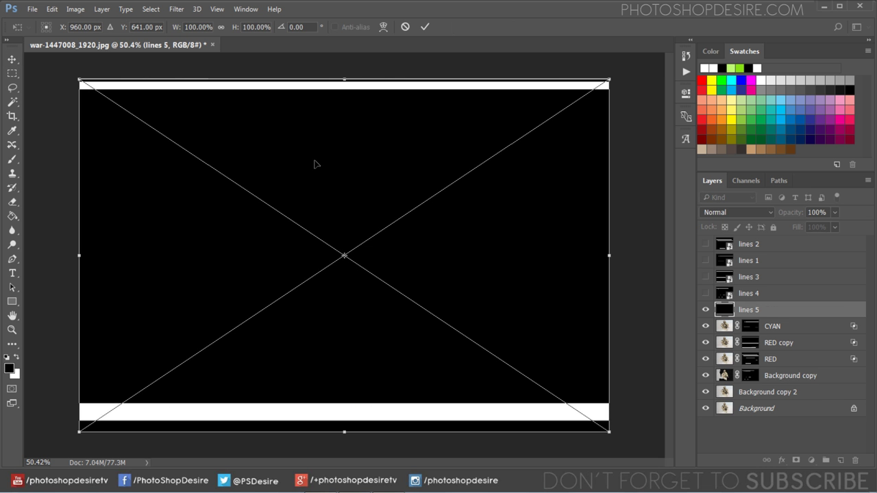
{"action": "left_click", "coordinate": [425, 27]}
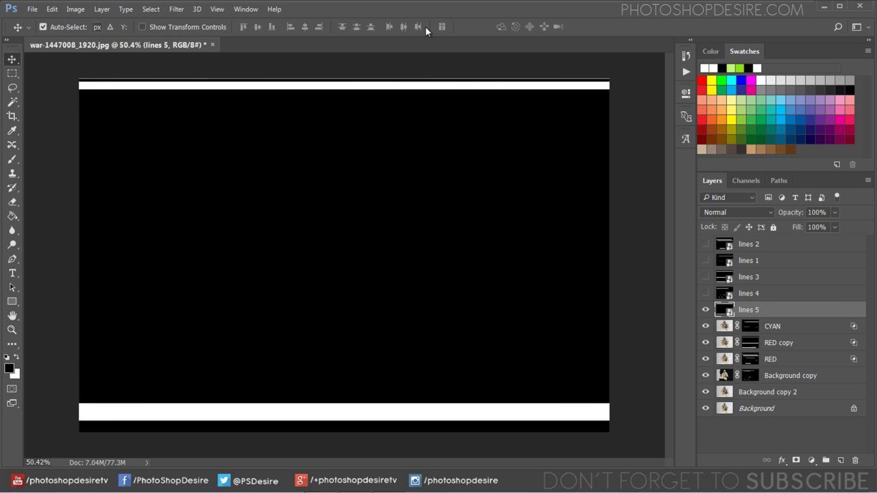
- Load lines 5's Blue channel as a selection, hide lines 5, and mask Background copy 2 with it
{"action": "left_click", "coordinate": [750, 181]}
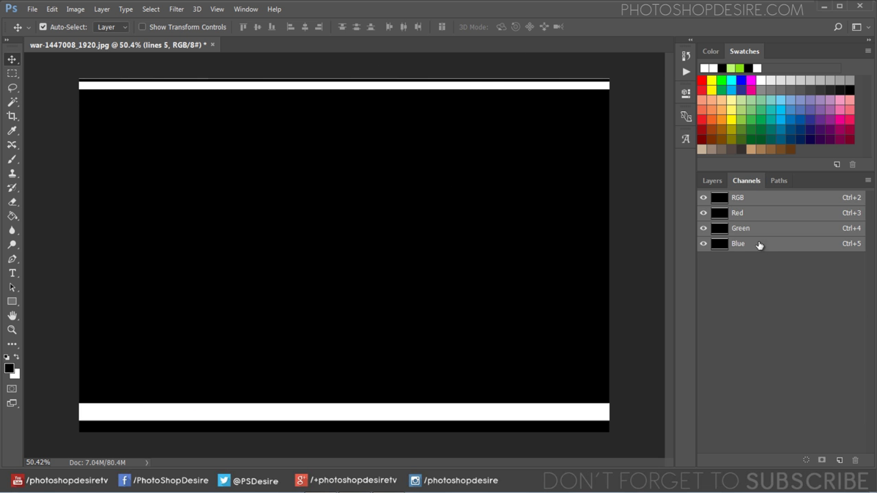
{"action": "left_click", "coordinate": [722, 245], "text": "ctrl"}
{"action": "left_click", "coordinate": [712, 181]}
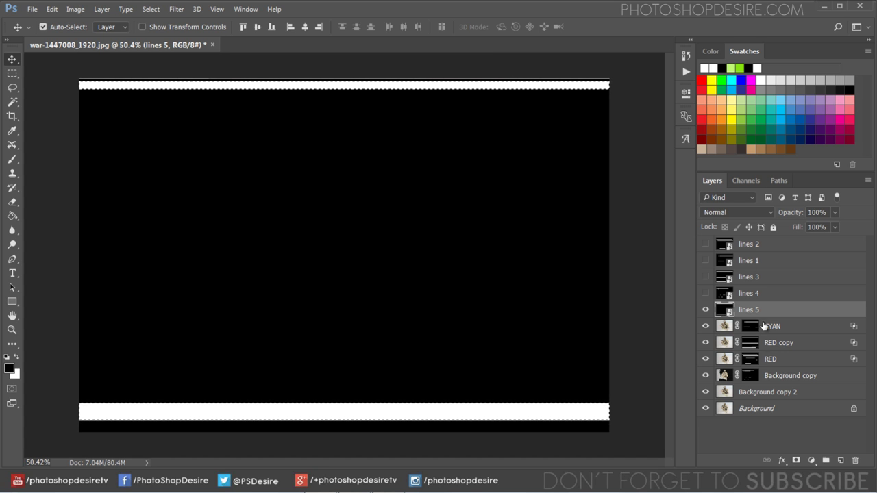
{"action": "left_click", "coordinate": [706, 309]}
{"action": "left_click", "coordinate": [754, 392]}
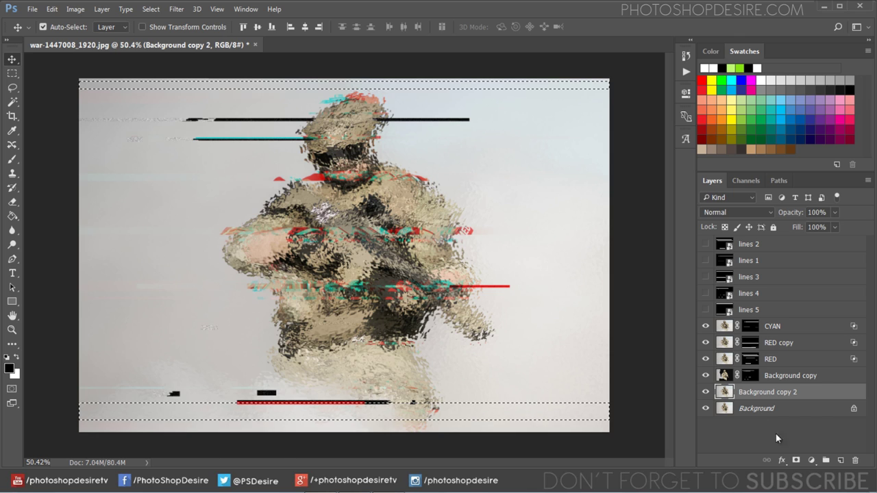
{"action": "left_click", "coordinate": [796, 460]}
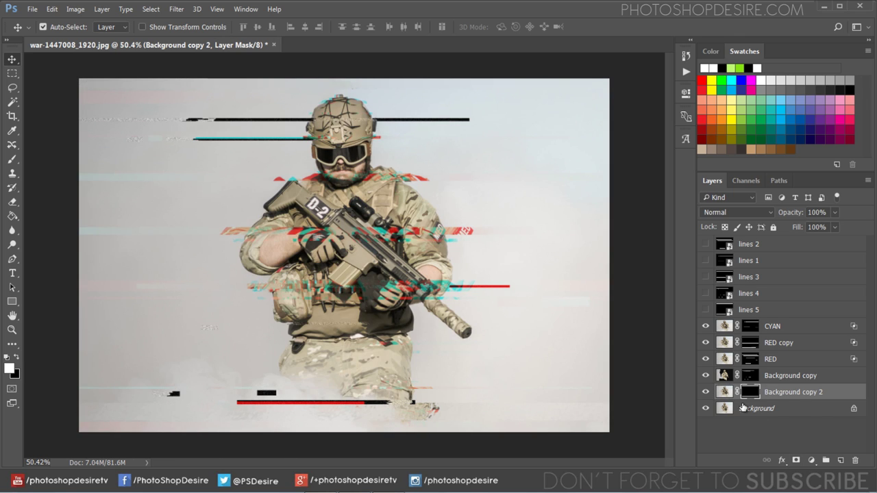
- Toggle Background copy 2 to check the mask, then select layers lines 2 through lines 5
{"action": "left_click", "coordinate": [707, 392]}
{"action": "left_click", "coordinate": [707, 392]}
{"action": "left_click", "coordinate": [758, 246]}
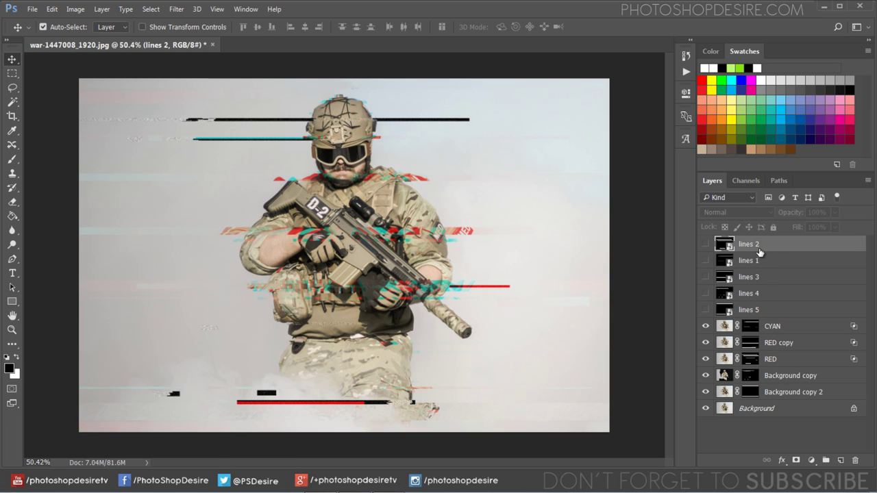
{"action": "left_click", "coordinate": [759, 309], "text": "shift"}
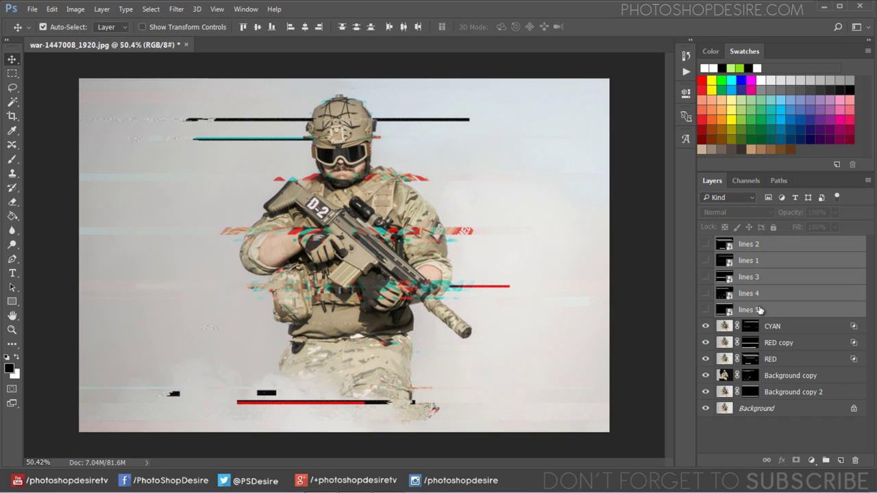
- Delete the five selected lines layers and confirm Yes
{"action": "right_click", "coordinate": [759, 310]}
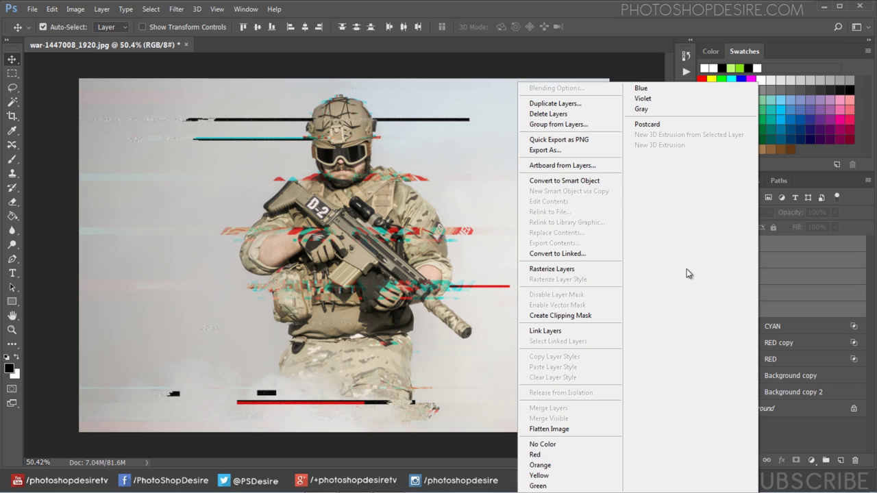
{"action": "left_click", "coordinate": [566, 115]}
{"action": "left_click", "coordinate": [397, 186]}
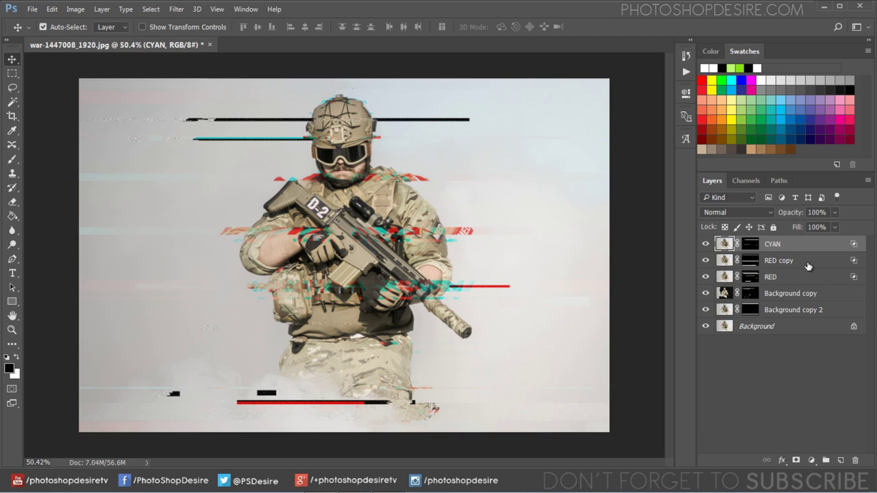
- Create a new top layer named Glitch Lines
{"action": "left_click", "coordinate": [842, 461]}
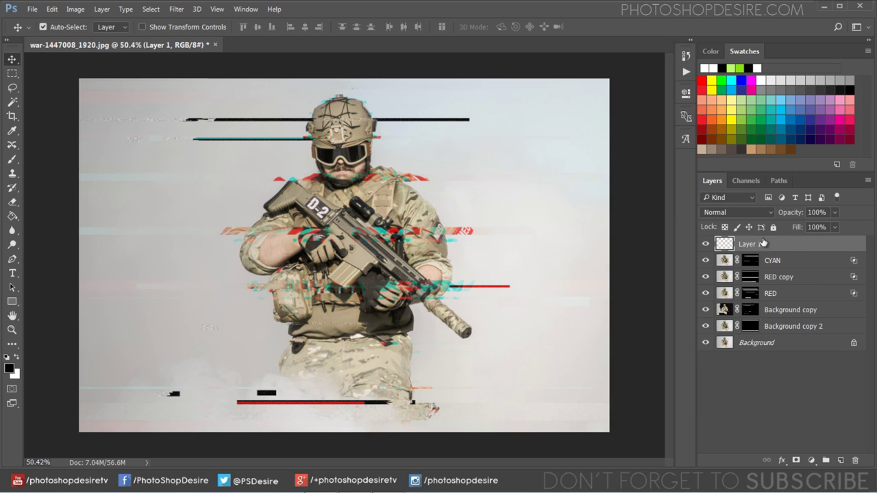
{"action": "double_click", "coordinate": [754, 244]}
{"action": "type", "text": "L"}
{"action": "type", "text": "Glitch"}
{"action": "left_click", "coordinate": [795, 245]}
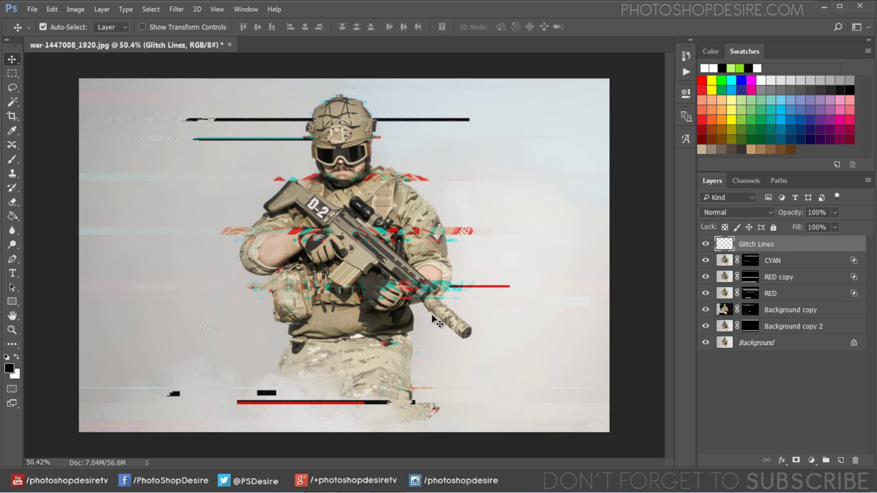
- Fill the Glitch Lines layer with 50% Gray
{"action": "left_click", "coordinate": [52, 11]}
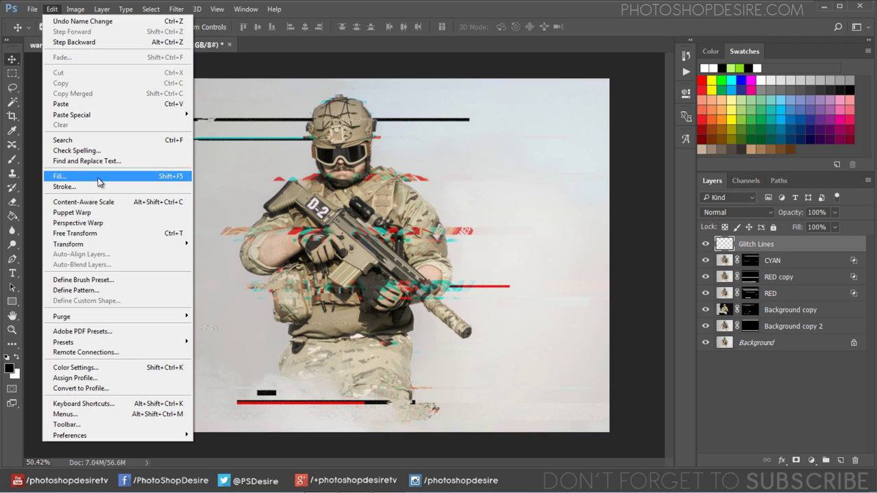
{"action": "left_click", "coordinate": [96, 172]}
{"action": "left_click", "coordinate": [481, 135]}
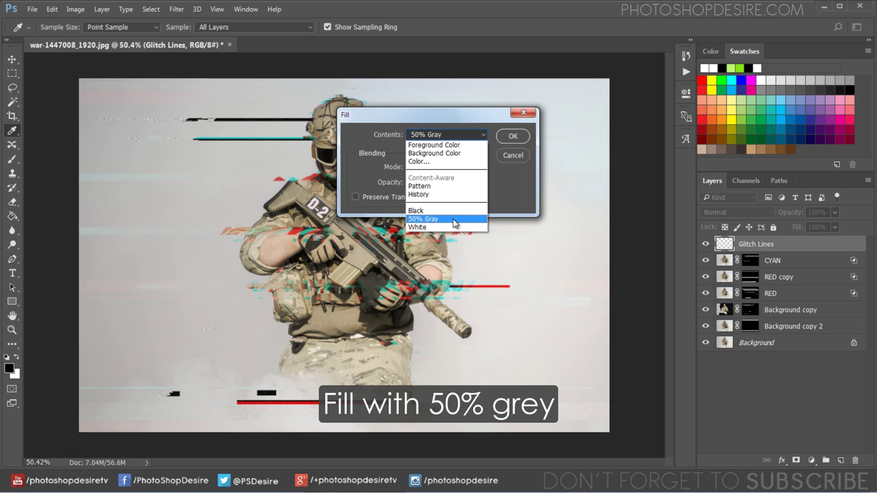
{"action": "left_click", "coordinate": [453, 219]}
{"action": "left_click", "coordinate": [509, 140]}
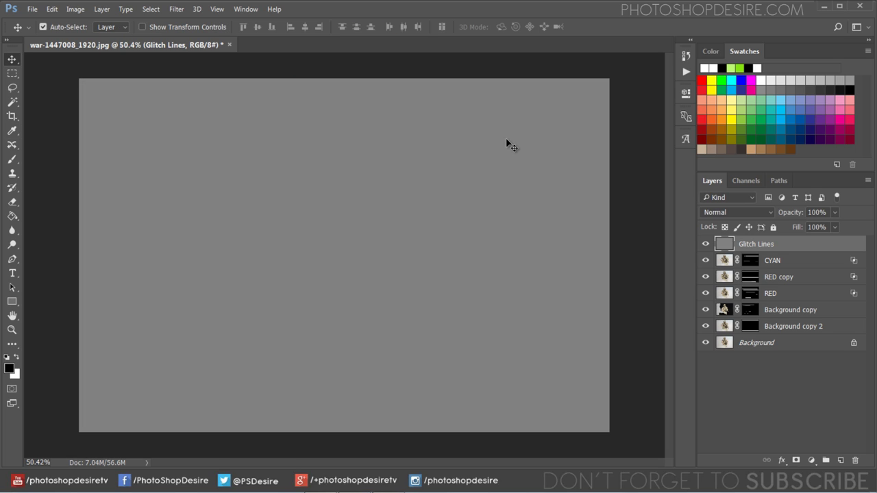
- Apply the Filter Gallery Halftone Pattern with size 1, contrast 50 and Line pattern type
{"action": "left_click", "coordinate": [177, 9]}
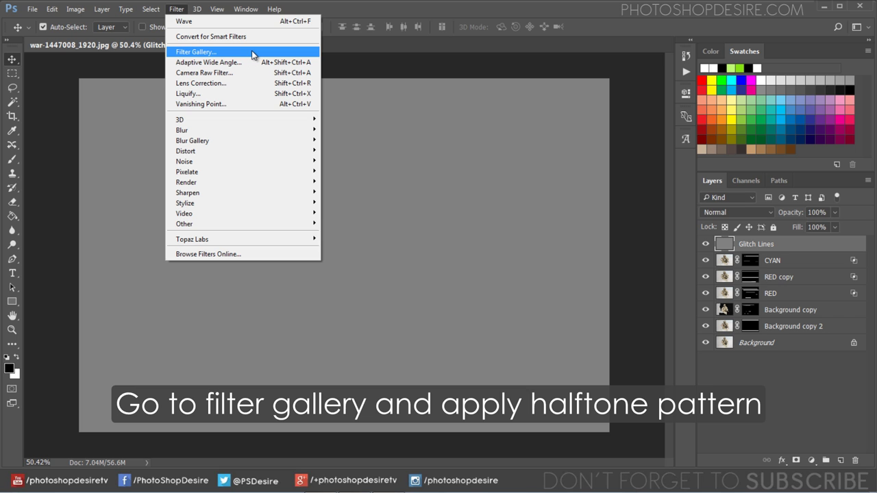
{"action": "left_click", "coordinate": [253, 52]}
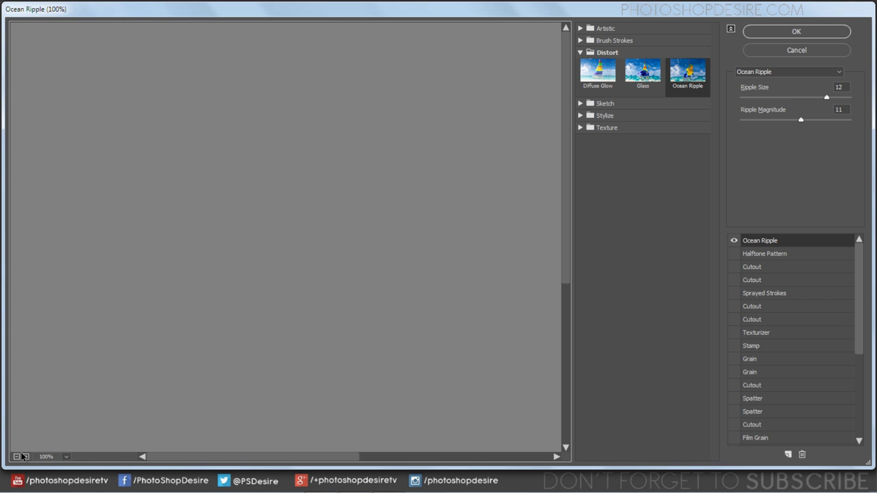
{"action": "left_click", "coordinate": [16, 456]}
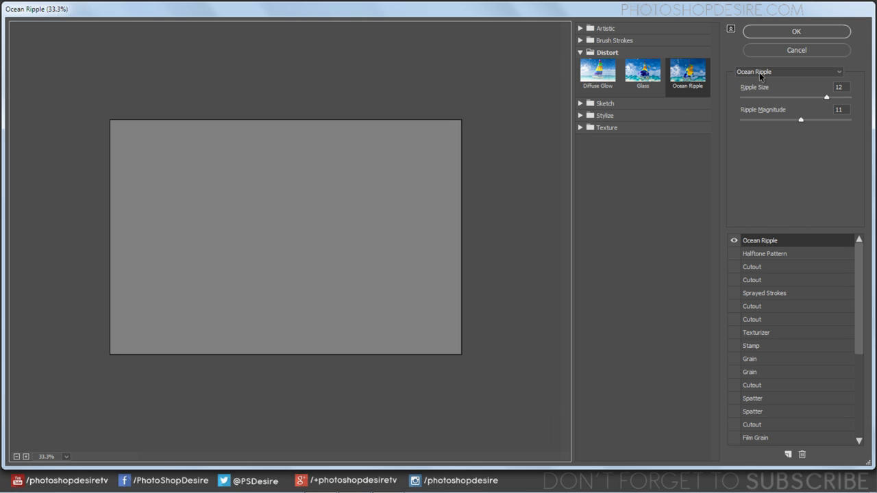
{"action": "left_click", "coordinate": [760, 72]}
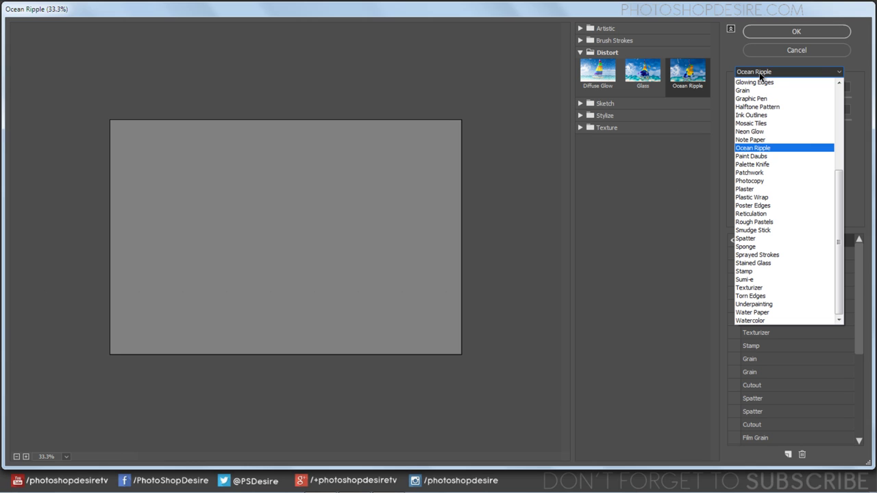
{"action": "left_click", "coordinate": [794, 108]}
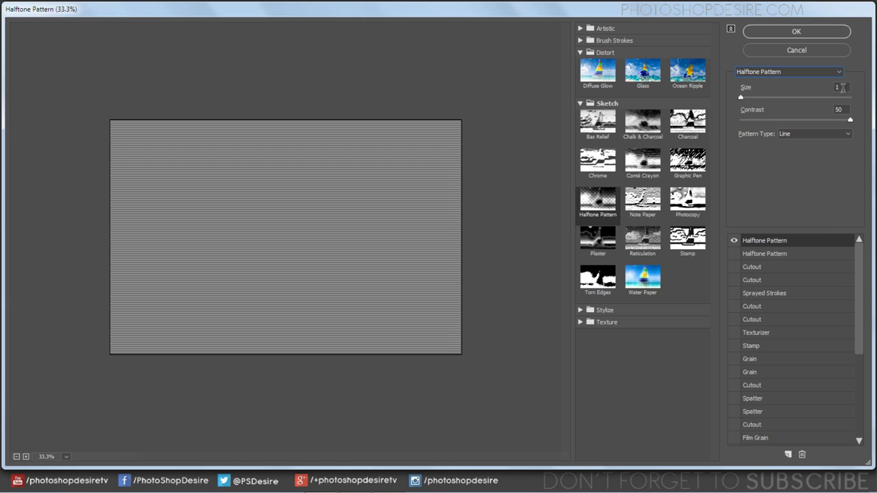
{"action": "left_click", "coordinate": [841, 134]}
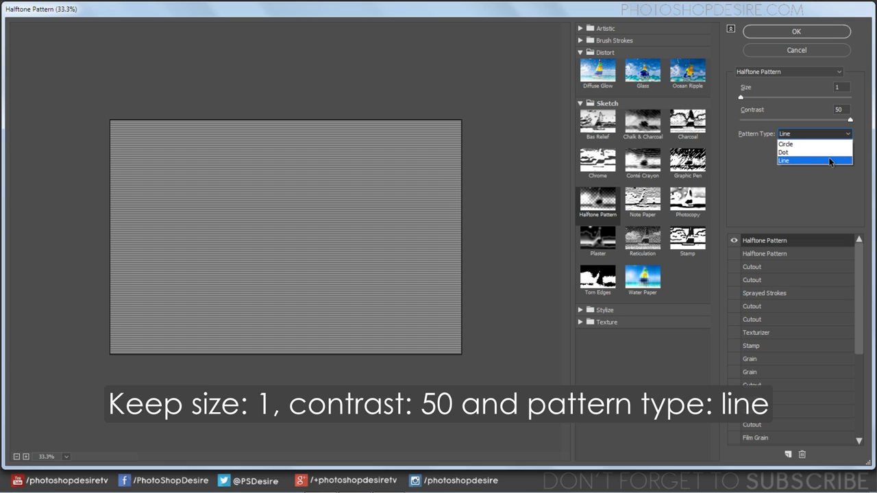
{"action": "left_click", "coordinate": [829, 161]}
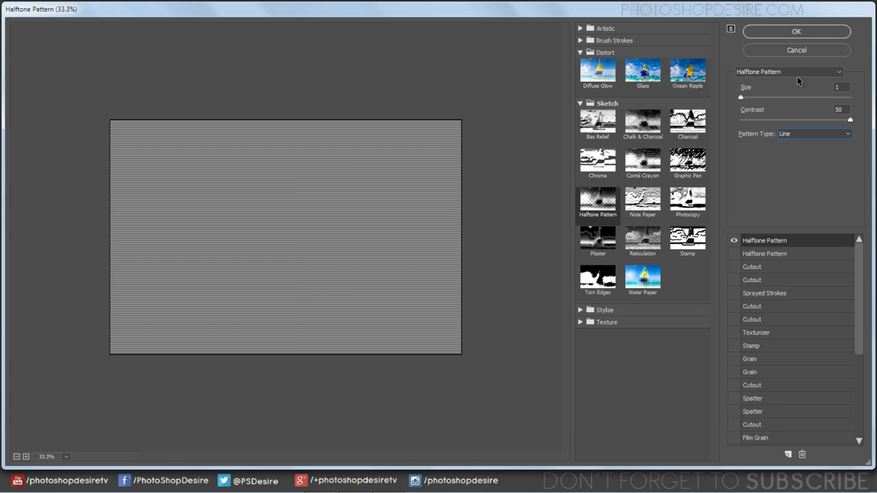
{"action": "left_click", "coordinate": [795, 33]}
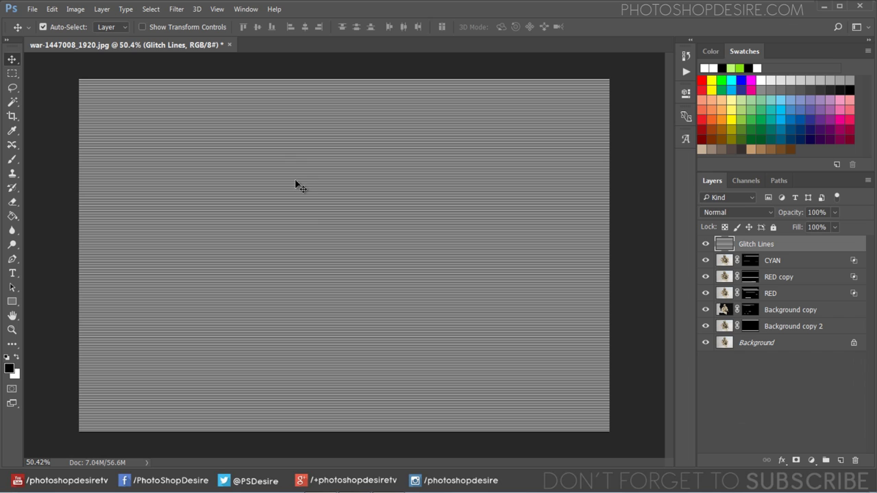
- Set the Glitch Lines layer to Screen blend mode at 45% opacity
{"action": "left_click", "coordinate": [740, 212]}
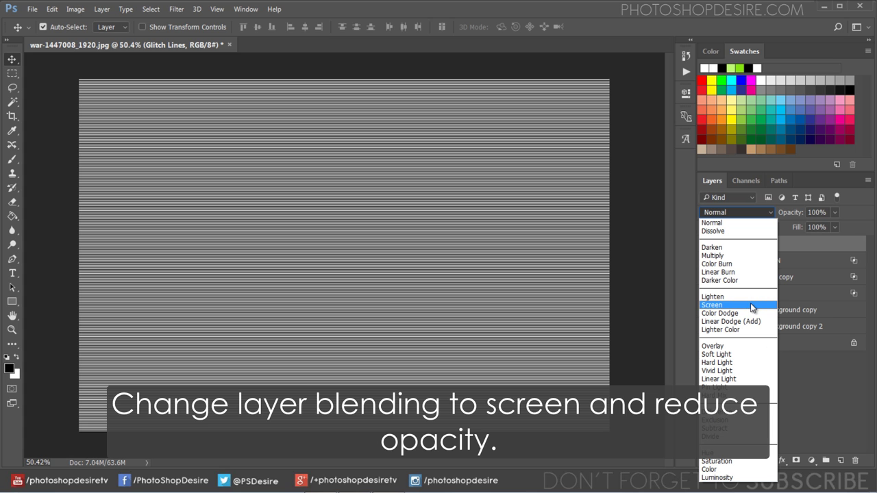
{"action": "left_click", "coordinate": [752, 305]}
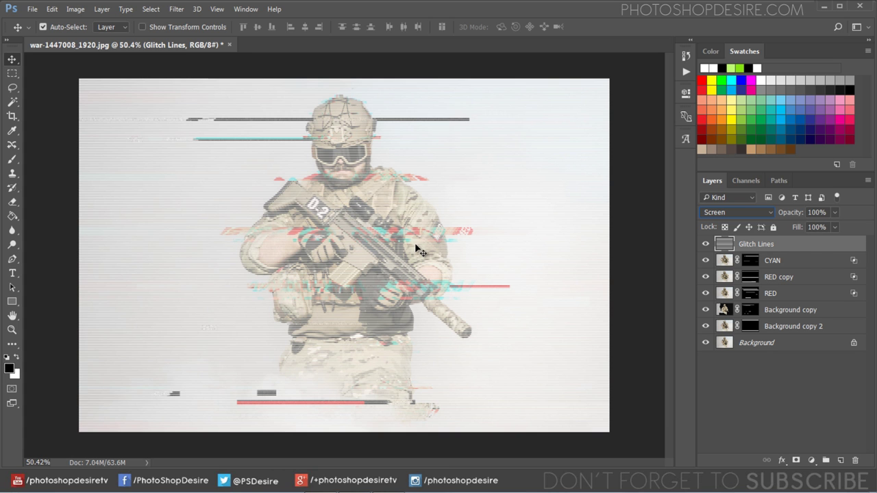
{"action": "scroll", "coordinate": [339, 172], "scroll_direction": "up", "scroll_amount": 4}
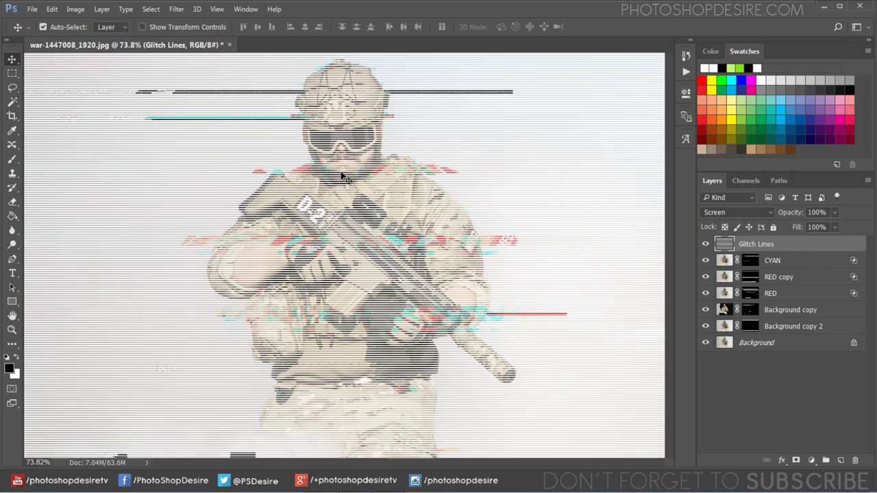
{"action": "scroll", "coordinate": [342, 177], "scroll_direction": "down", "scroll_amount": 3}
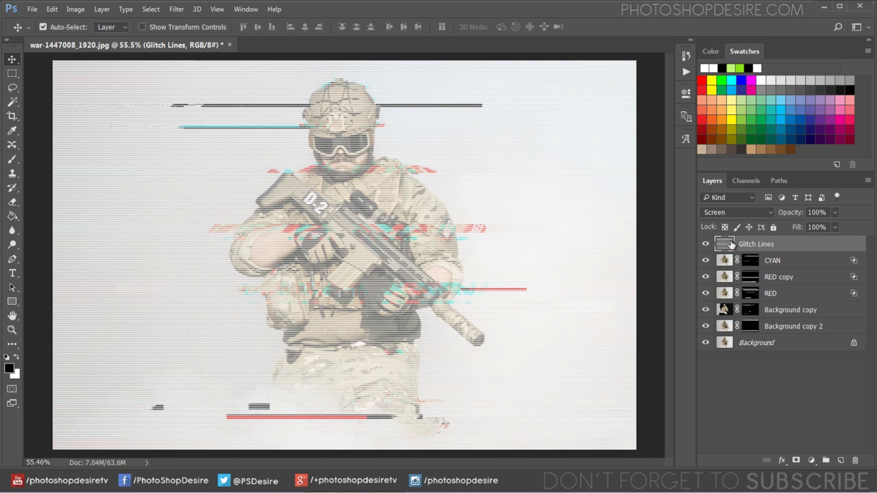
{"action": "left_click_drag", "start_coordinate": [796, 218], "coordinate": [769, 213]}
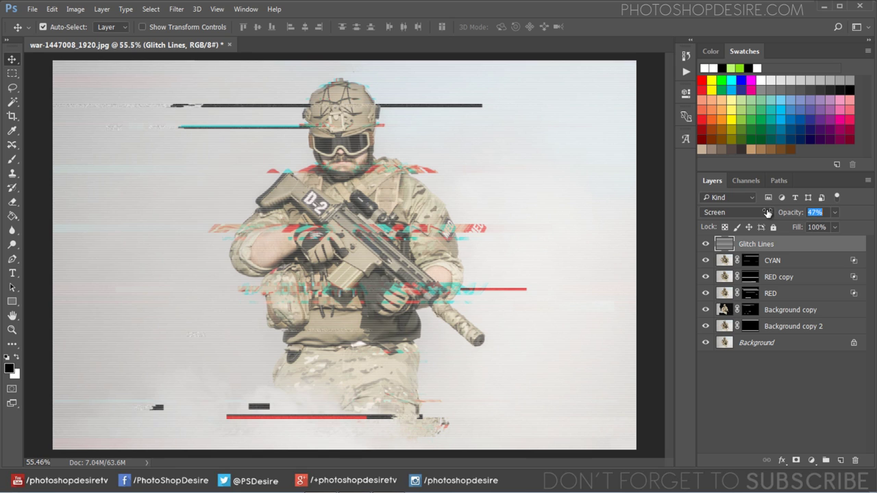
{"action": "left_click_drag", "start_coordinate": [769, 213], "coordinate": [765, 214]}
- Toggle the scan lines and background photo to compare, then select the RED copy layer
{"action": "left_click", "coordinate": [706, 245]}
{"action": "left_click", "coordinate": [723, 381]}
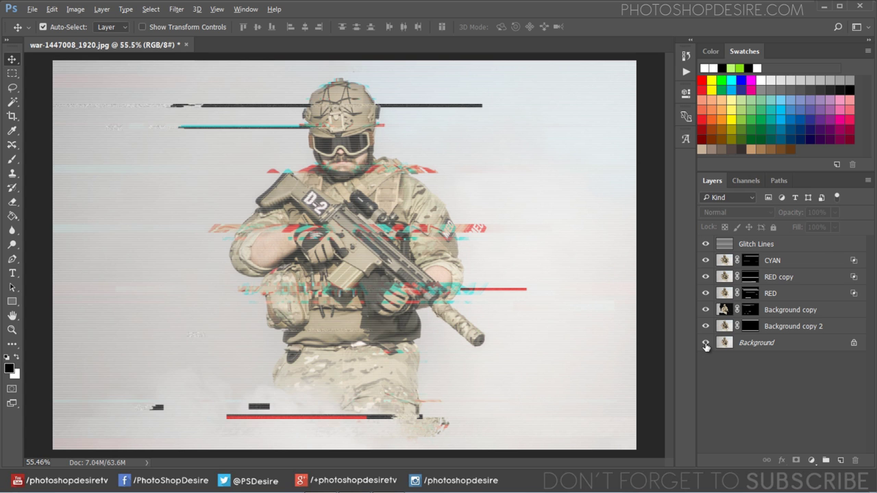
{"action": "left_click", "coordinate": [706, 344], "text": "alt"}
{"action": "left_click", "coordinate": [706, 344], "text": "alt"}
{"action": "left_click", "coordinate": [706, 344], "text": "alt"}
{"action": "left_click", "coordinate": [750, 343]}
{"action": "left_click", "coordinate": [777, 279]}
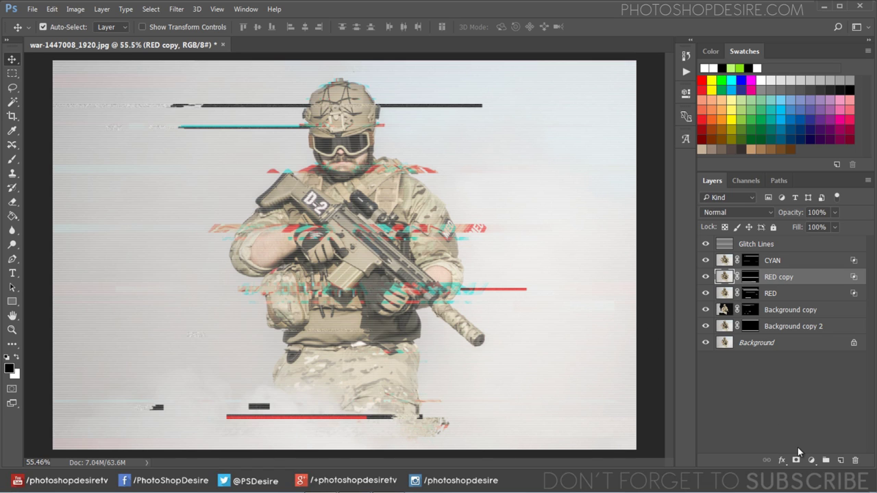
- Add a Curves adjustment layer above RED copy
{"action": "left_click", "coordinate": [811, 460]}
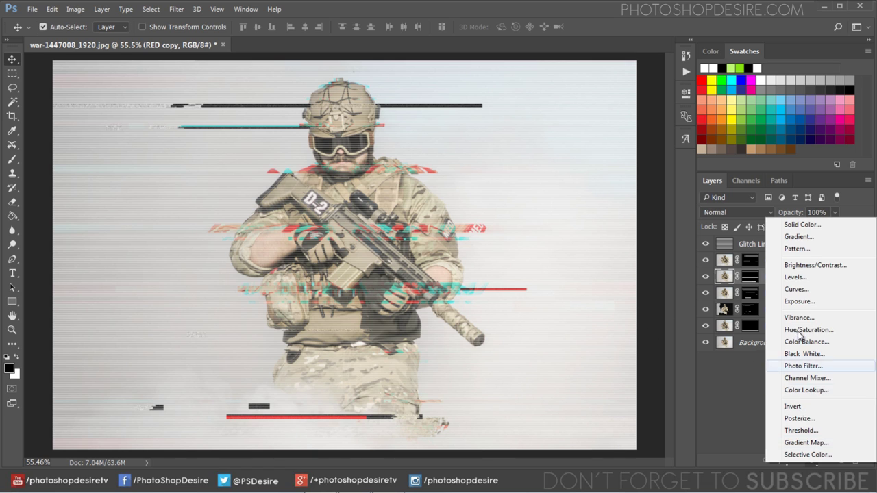
{"action": "left_click", "coordinate": [797, 289]}
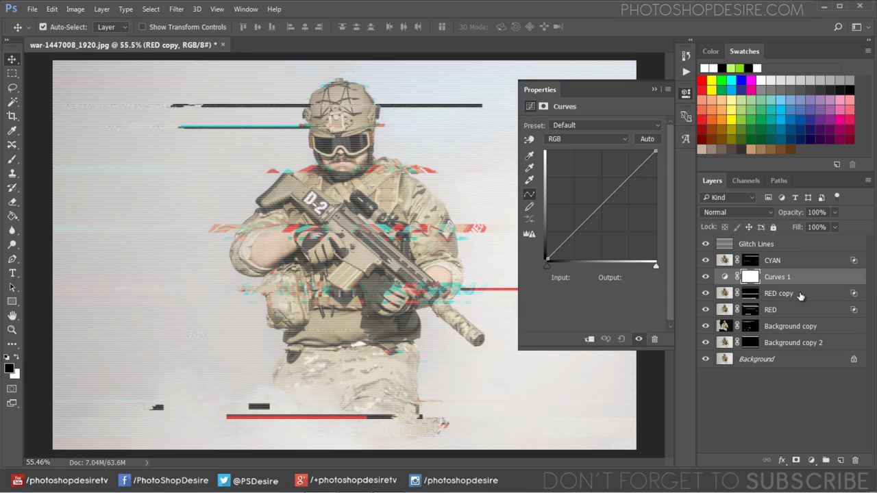
{"action": "left_click", "coordinate": [655, 90]}
- Toggle Curves 1, CYAN, RED copy, RED and the Background copies to check each layer's glitch bands
{"action": "left_click", "coordinate": [706, 277]}
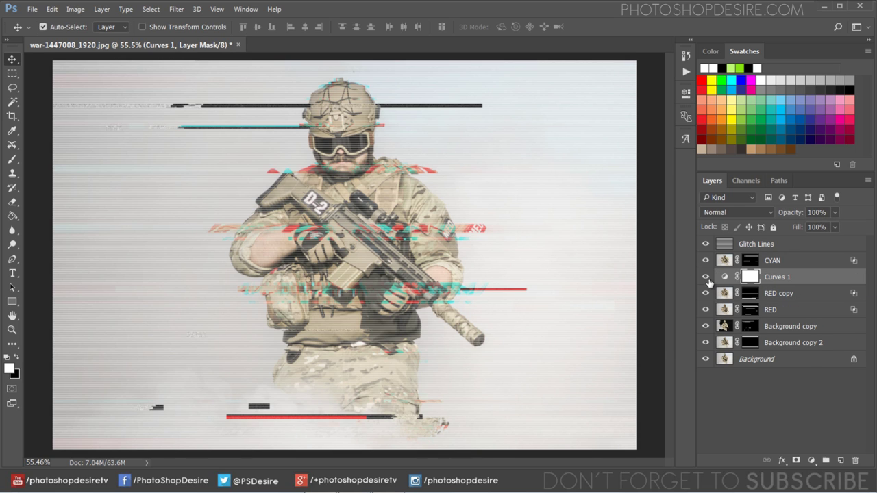
{"action": "left_click", "coordinate": [706, 261]}
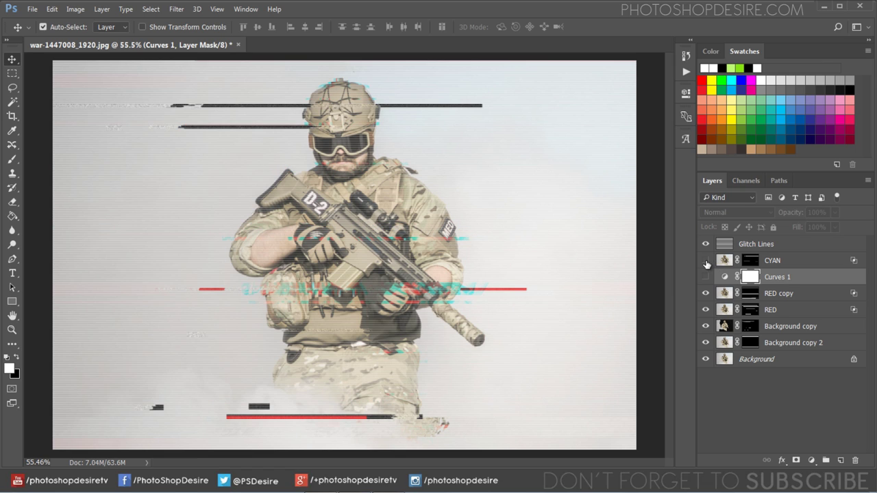
{"action": "left_click", "coordinate": [705, 293]}
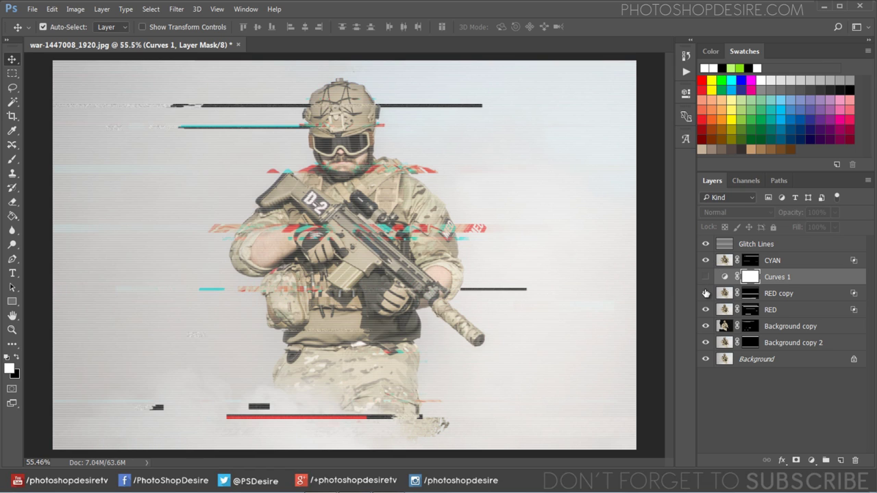
{"action": "left_click", "coordinate": [706, 293]}
{"action": "left_click", "coordinate": [706, 310]}
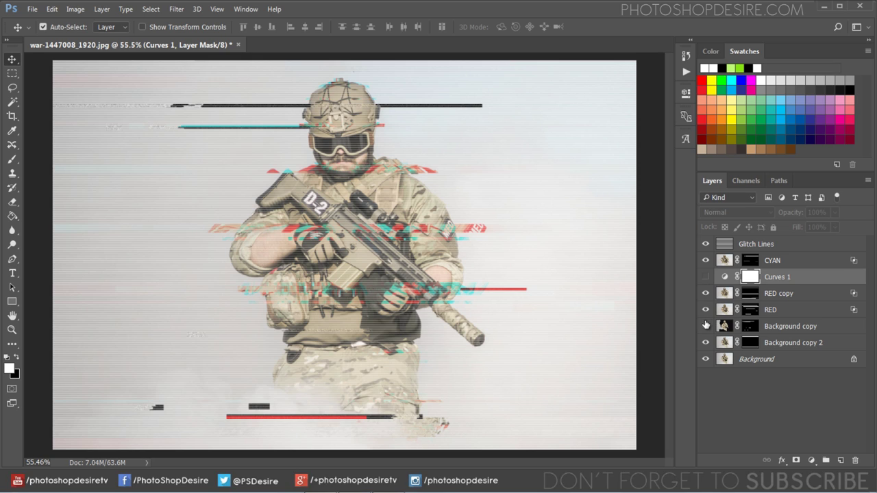
{"action": "left_click", "coordinate": [706, 327]}
{"action": "left_click", "coordinate": [706, 342]}
{"action": "left_click", "coordinate": [707, 277]}
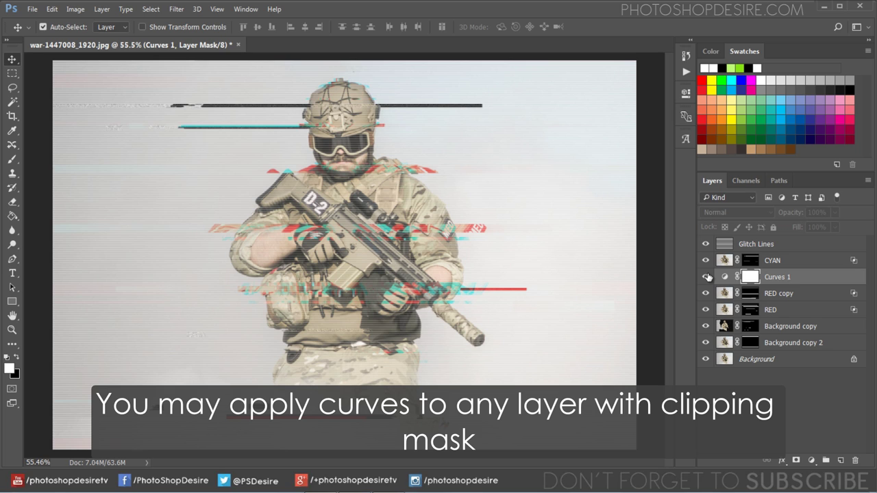
- Bend the Curves 1 RGB midpoint down to darken the midtones, then compare with it off
{"action": "double_click", "coordinate": [725, 277]}
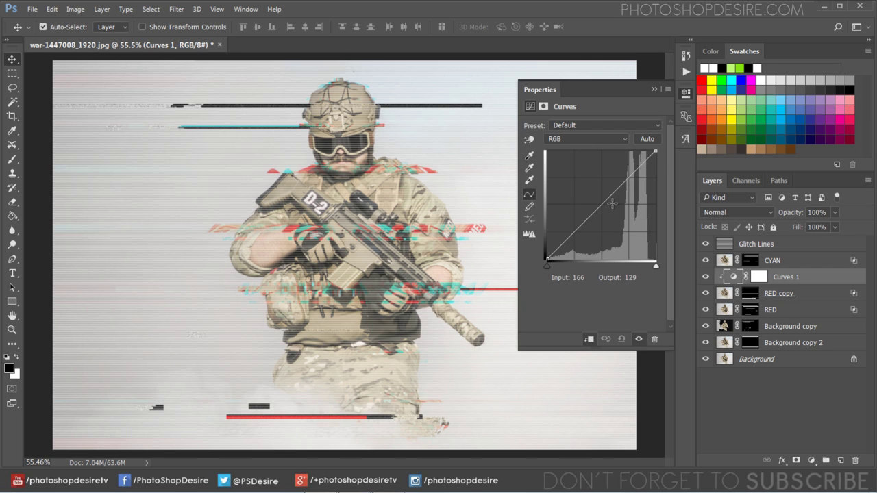
{"action": "mouse_move", "coordinate": [616, 192]}
{"action": "left_mouse_down"}
{"action": "mouse_move", "coordinate": [616, 203]}
{"action": "mouse_move", "coordinate": [636, 204]}
{"action": "left_mouse_up"}
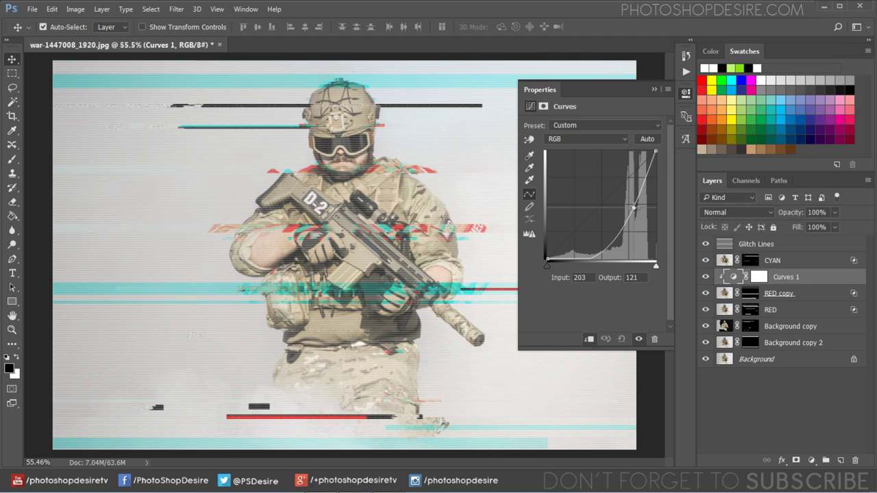
{"action": "left_click_drag", "start_coordinate": [633, 208], "coordinate": [630, 206]}
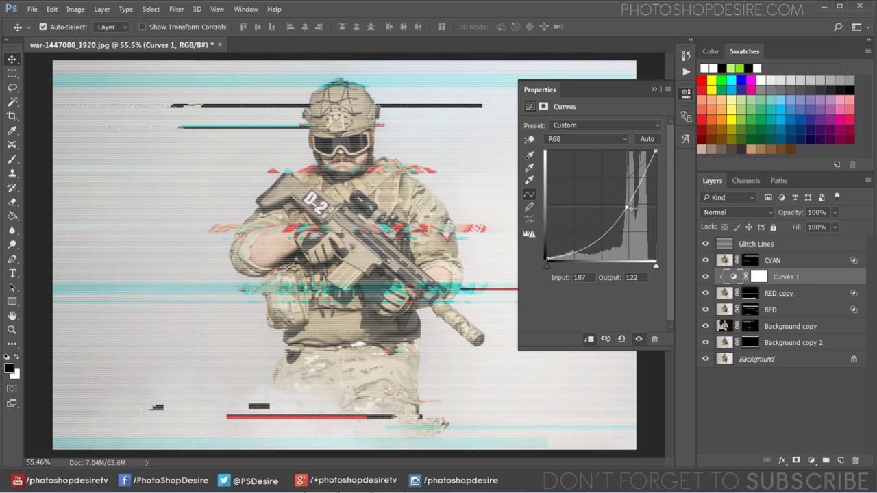
{"action": "left_click", "coordinate": [655, 90]}
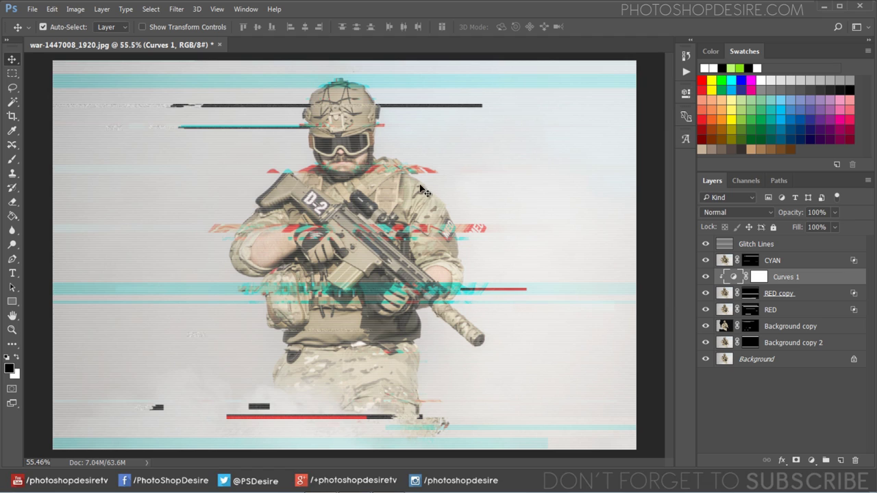
{"action": "left_click", "coordinate": [706, 276]}
{"action": "left_click", "coordinate": [706, 277]}
{"action": "left_click", "coordinate": [705, 277]}
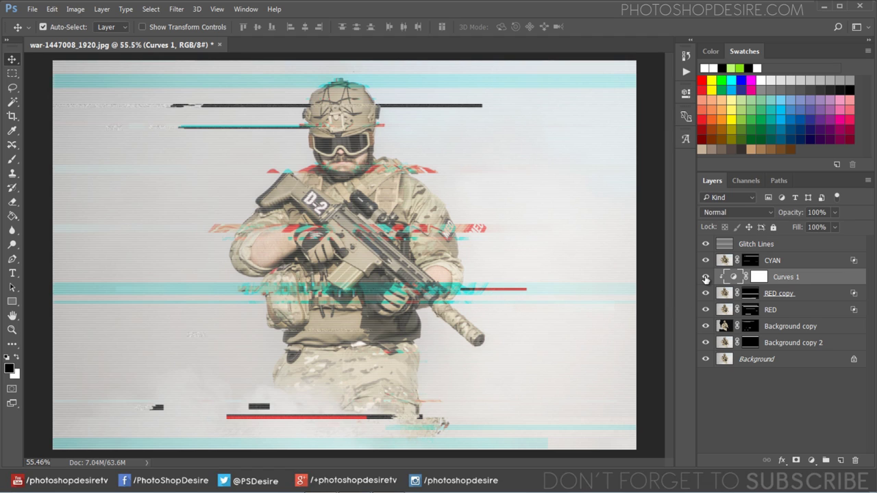
{"action": "left_click", "coordinate": [766, 298]}
{"action": "left_click", "coordinate": [812, 460]}
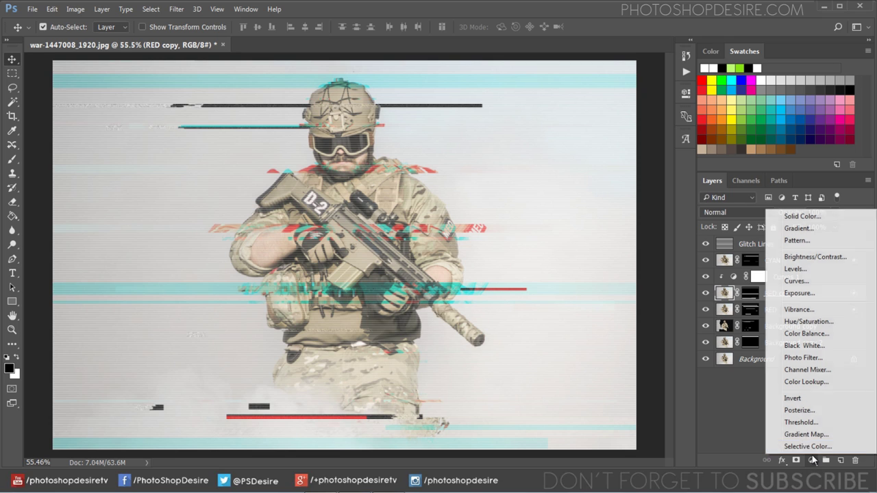
- Add a Hue/Saturation adjustment, shift its hue and lower saturation to -17
{"action": "left_click", "coordinate": [793, 325]}
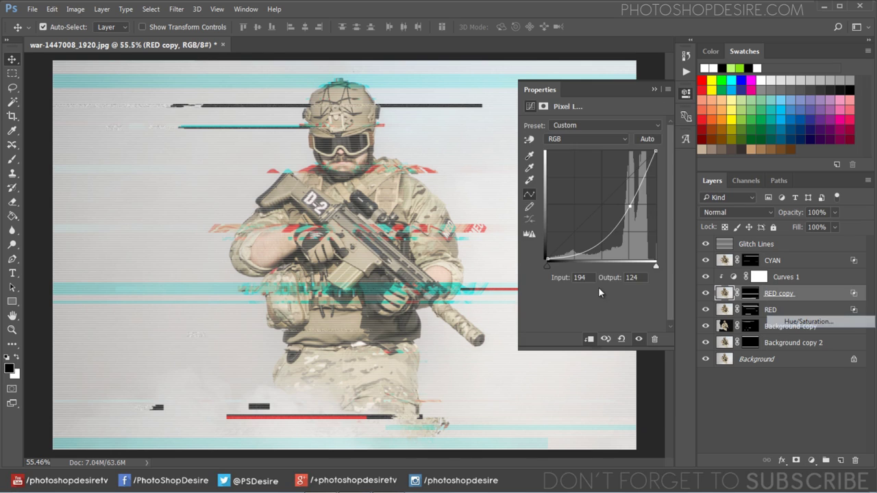
{"action": "mouse_move", "coordinate": [587, 162]}
{"action": "left_mouse_down"}
{"action": "mouse_move", "coordinate": [610, 179]}
{"action": "mouse_move", "coordinate": [598, 180]}
{"action": "mouse_move", "coordinate": [612, 171]}
{"action": "left_mouse_up"}
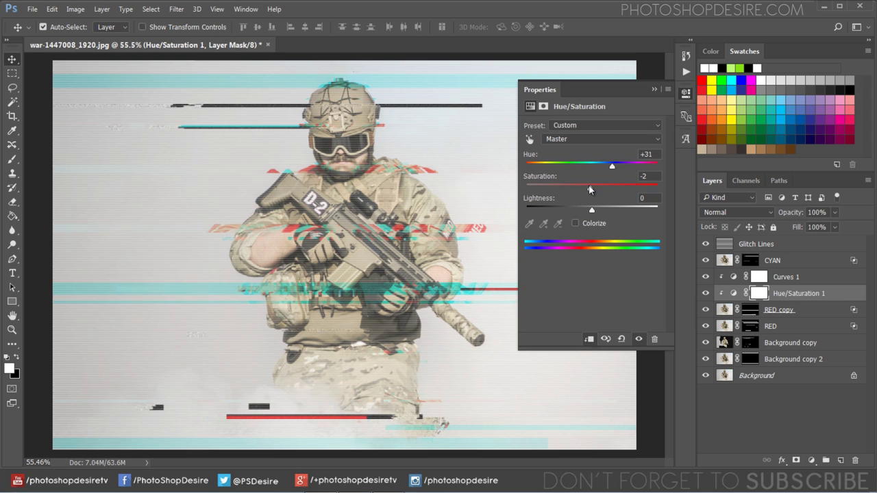
{"action": "left_click_drag", "start_coordinate": [590, 190], "coordinate": [583, 193]}
{"action": "left_click", "coordinate": [654, 90]}
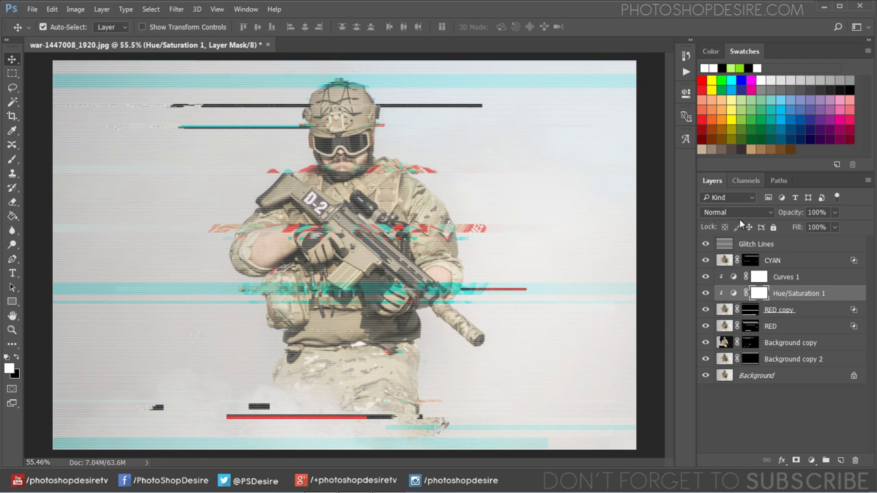
- Toggle the adjustment and Background visibility to compare the clean original with the glitched result
{"action": "left_click", "coordinate": [706, 294]}
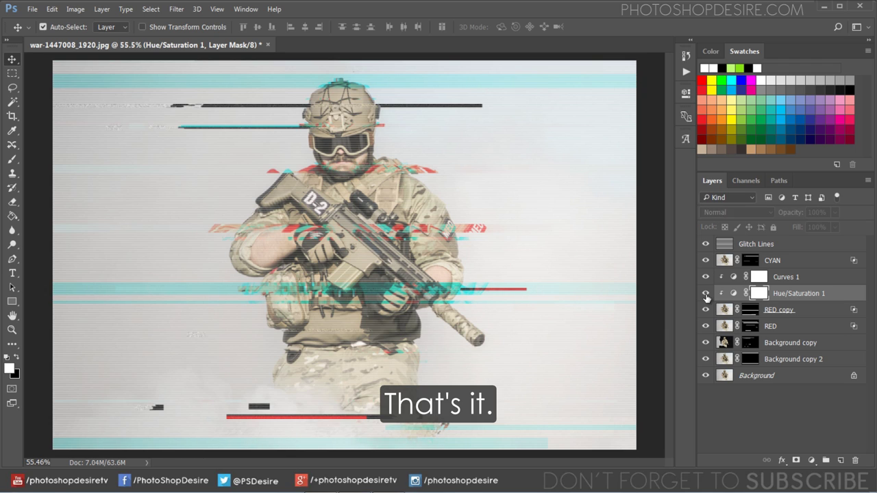
{"action": "left_click", "coordinate": [706, 376]}
{"action": "left_click", "coordinate": [706, 375]}
{"action": "left_click", "coordinate": [706, 375], "text": "alt"}
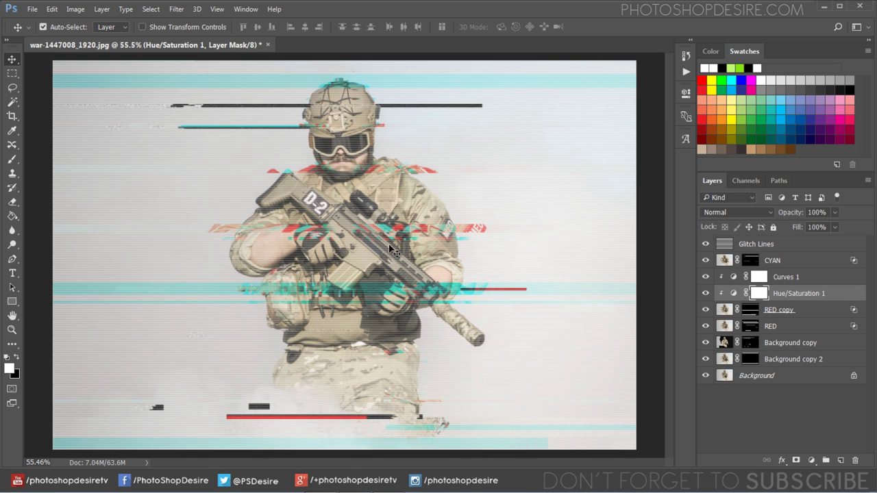
{"action": "scroll", "coordinate": [636, 356], "scroll_direction": "down", "scroll_amount": 1}
{"action": "left_click", "coordinate": [706, 376], "text": "alt"}
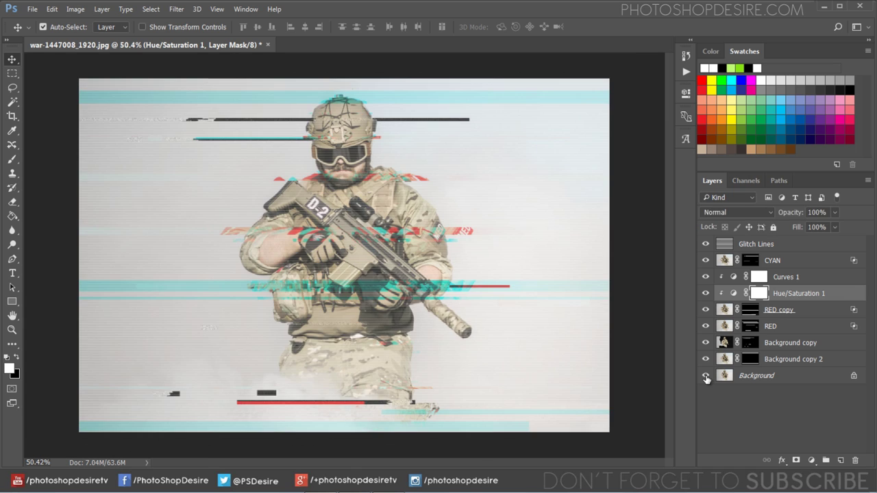
{"action": "left_click", "coordinate": [706, 376], "text": "alt"}
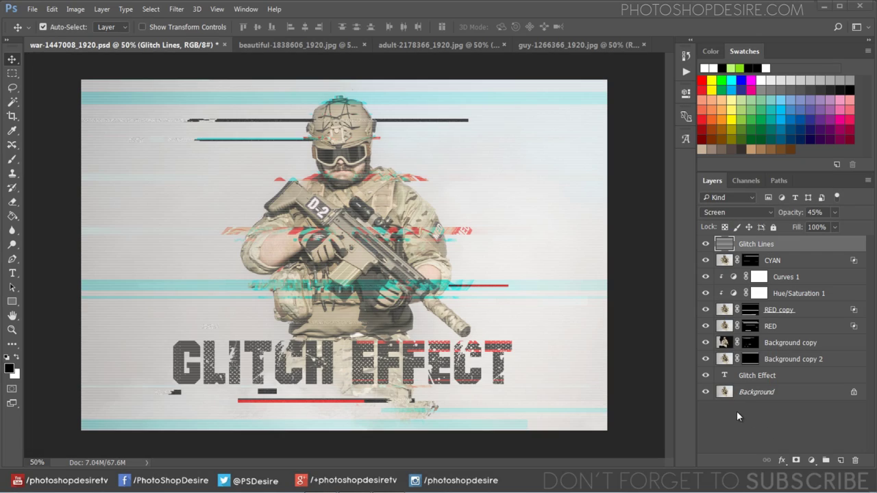
- Compare the clean original with the glitch composite, then switch to beautiful-1838606_1920.jpg
{"action": "left_click", "coordinate": [706, 392], "text": "alt"}
{"action": "left_click", "coordinate": [705, 392], "text": "alt"}
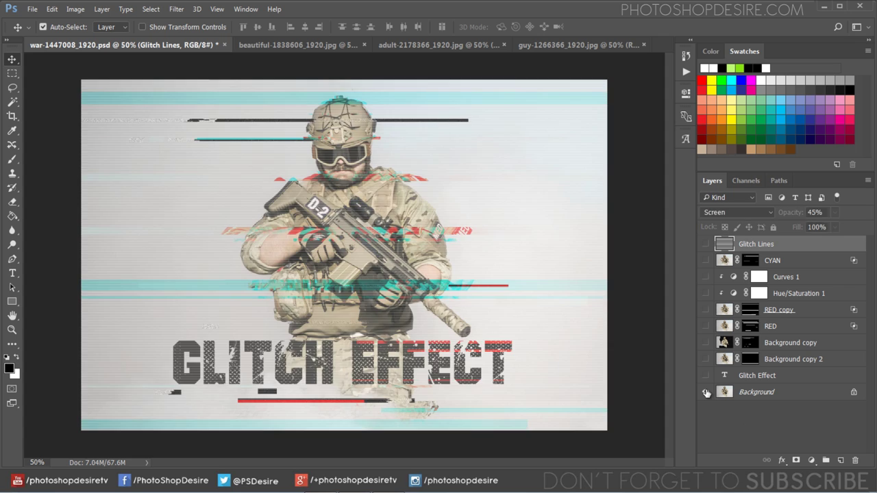
{"action": "left_click", "coordinate": [706, 392], "text": "alt"}
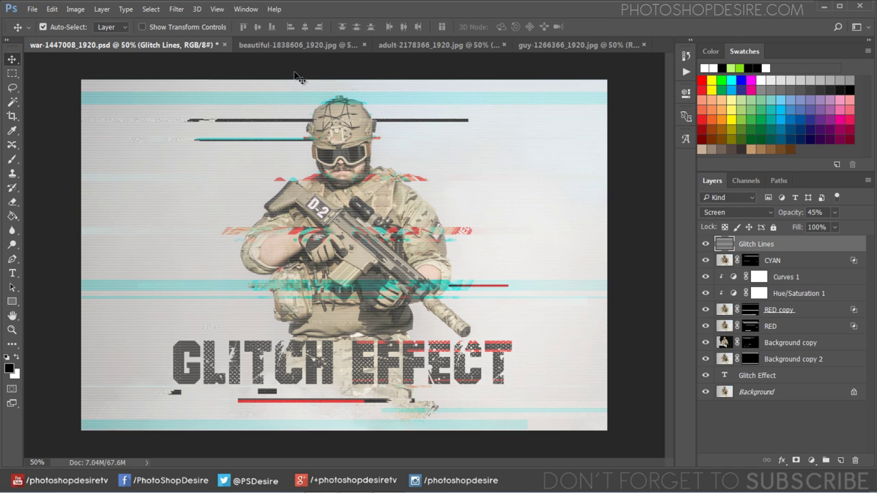
{"action": "left_click", "coordinate": [294, 46]}
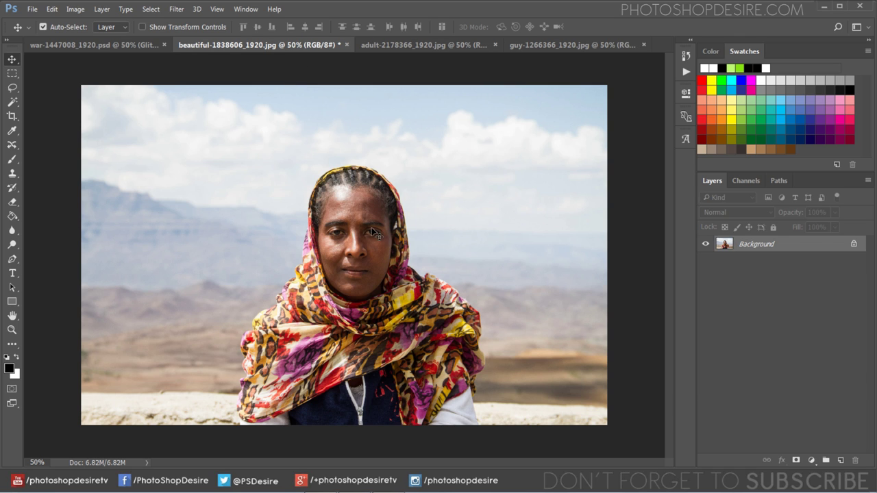
- Run the PSDESIRE - Glitch Effect 'Play It' action on the woman's portrait
{"action": "left_click", "coordinate": [685, 73]}
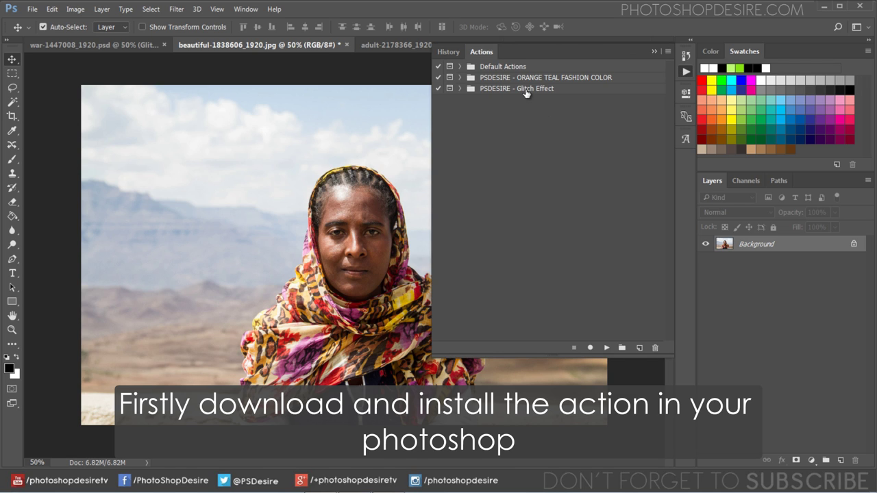
{"action": "left_click", "coordinate": [521, 90]}
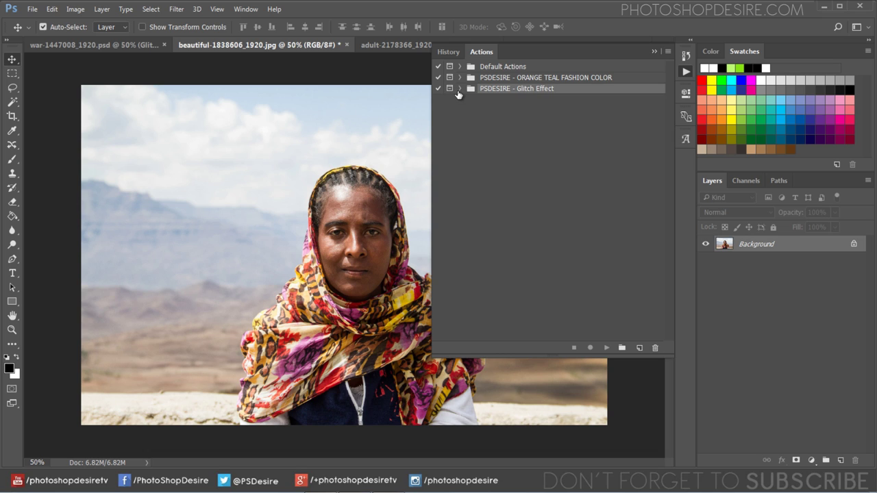
{"action": "left_click", "coordinate": [460, 89]}
{"action": "left_click", "coordinate": [491, 101]}
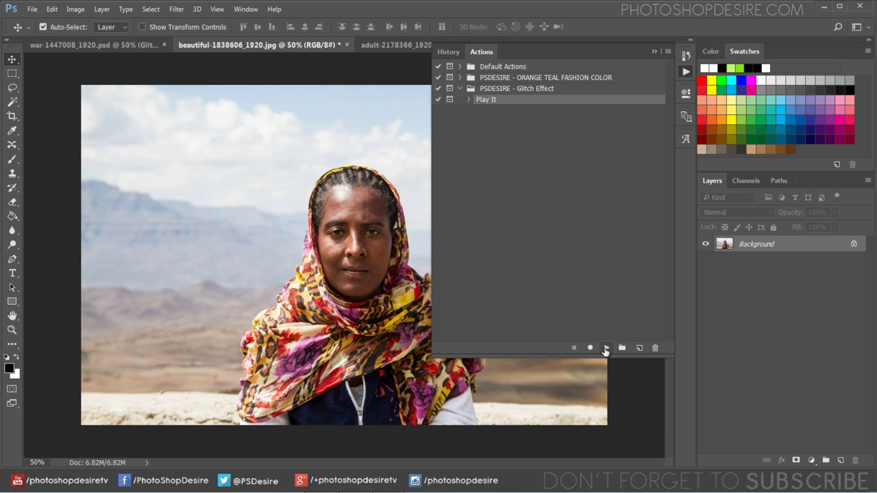
{"action": "left_click", "coordinate": [606, 348]}
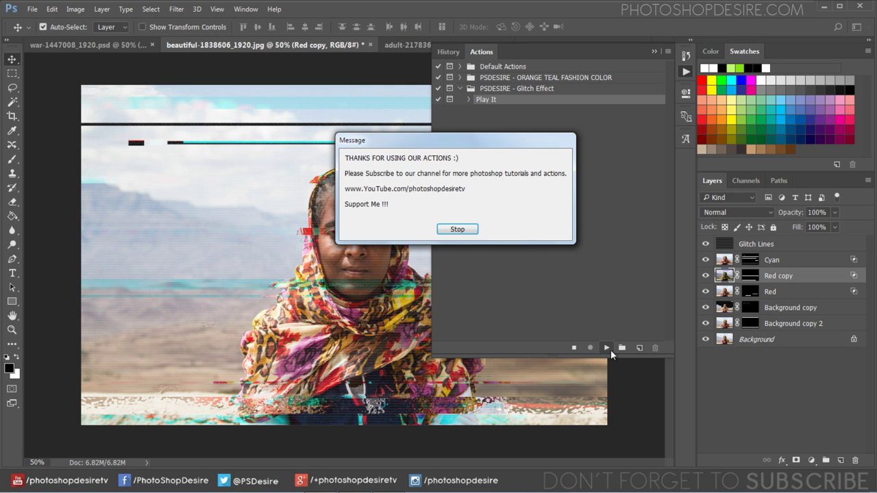
{"action": "left_click", "coordinate": [458, 231]}
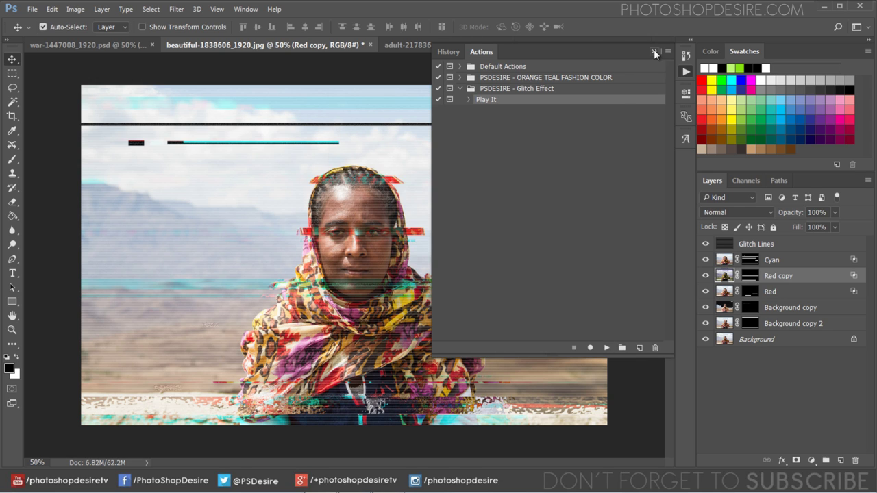
{"action": "left_click", "coordinate": [654, 51]}
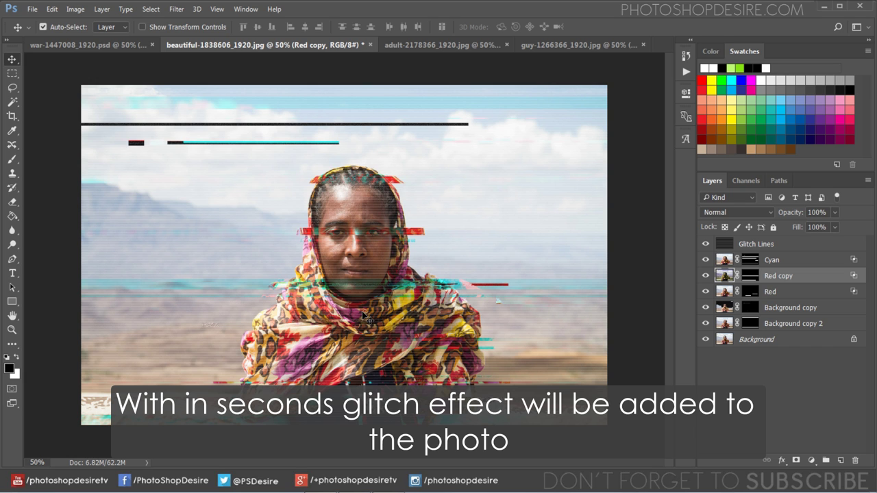
- Compare the glitched portrait with the original, then switch to adult-2178366_1920.jpg
{"action": "left_click", "coordinate": [708, 339], "text": "alt"}
{"action": "left_click", "coordinate": [708, 340], "text": "alt"}
{"action": "left_click", "coordinate": [709, 340], "text": "alt"}
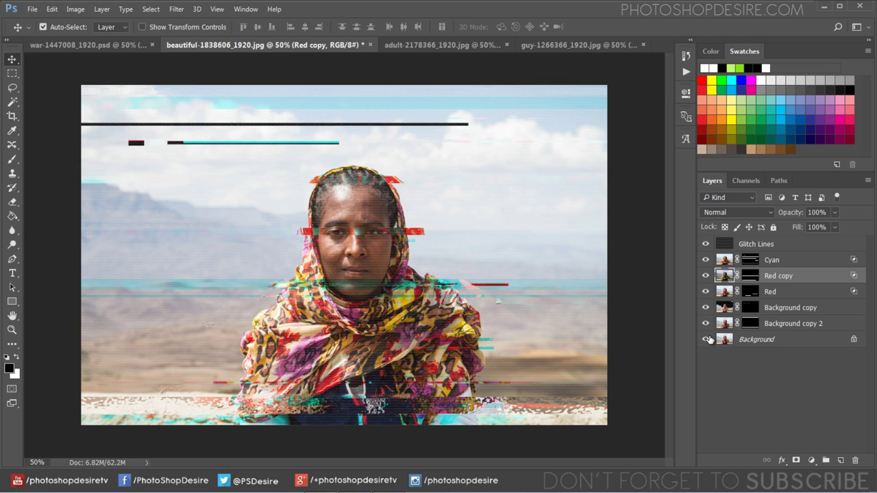
{"action": "left_click", "coordinate": [709, 339], "text": "alt"}
{"action": "left_click", "coordinate": [709, 340], "text": "alt"}
{"action": "left_click", "coordinate": [417, 45]}
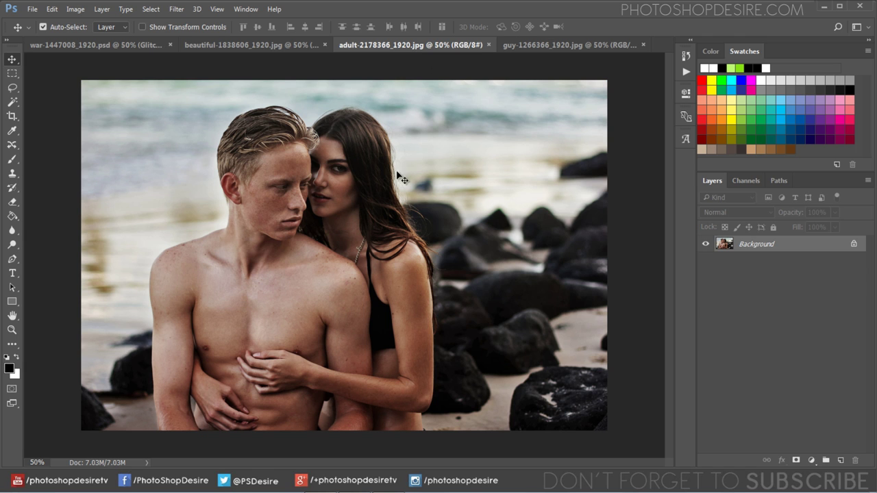
- Play the Play It glitch action on the beach couple photo
{"action": "left_click", "coordinate": [686, 72]}
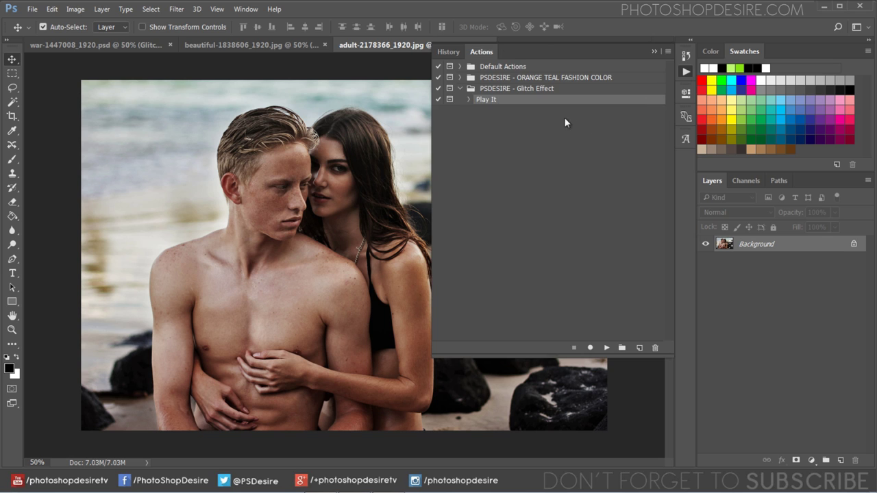
{"action": "left_click", "coordinate": [606, 347]}
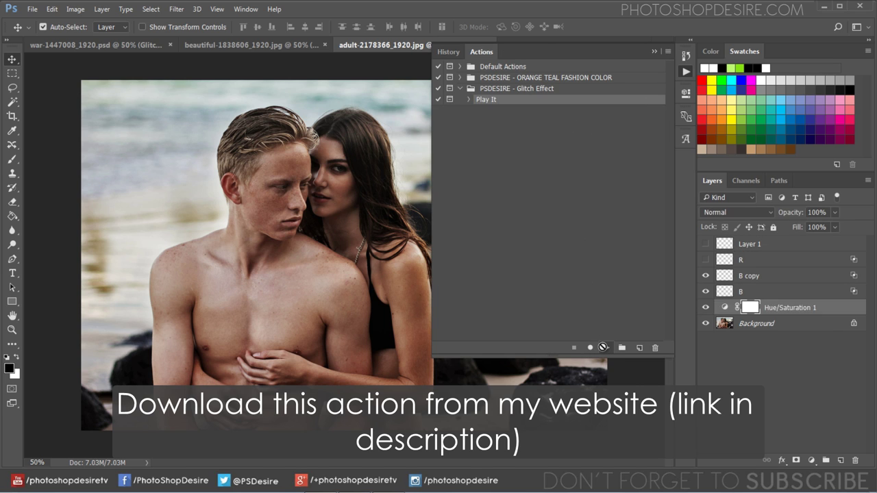
{"action": "left_click", "coordinate": [603, 348]}
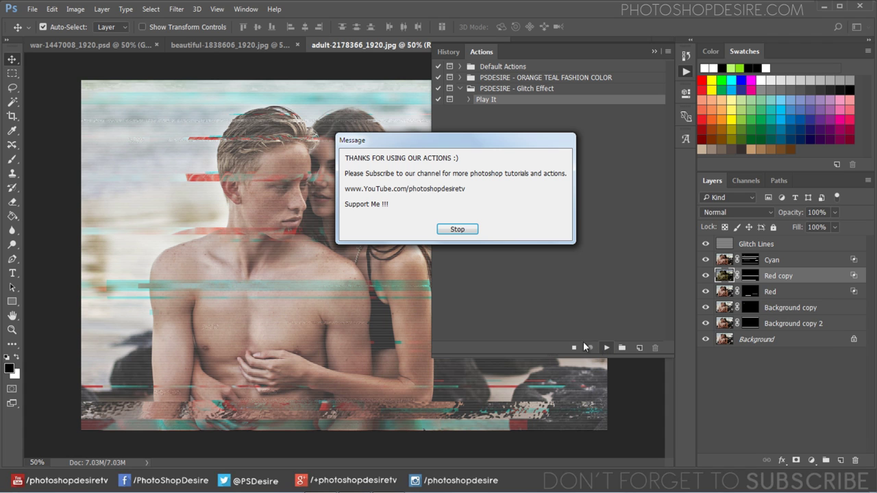
{"action": "left_click", "coordinate": [457, 230]}
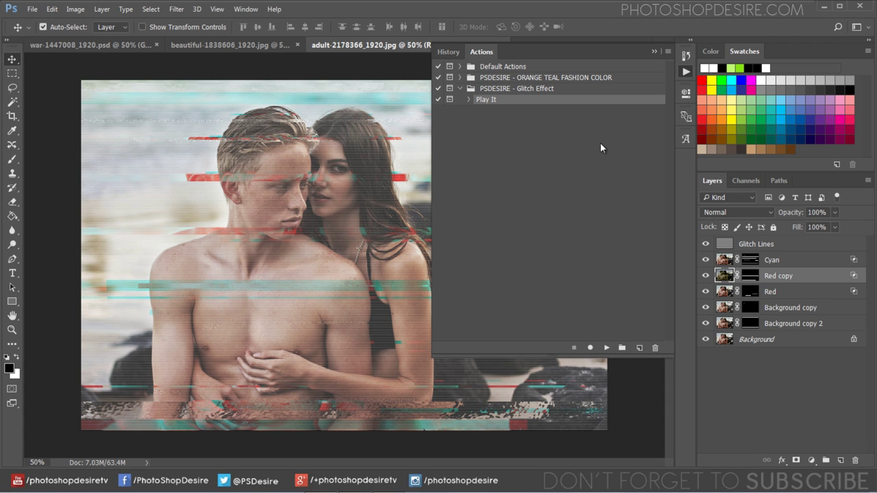
{"action": "left_click", "coordinate": [656, 51]}
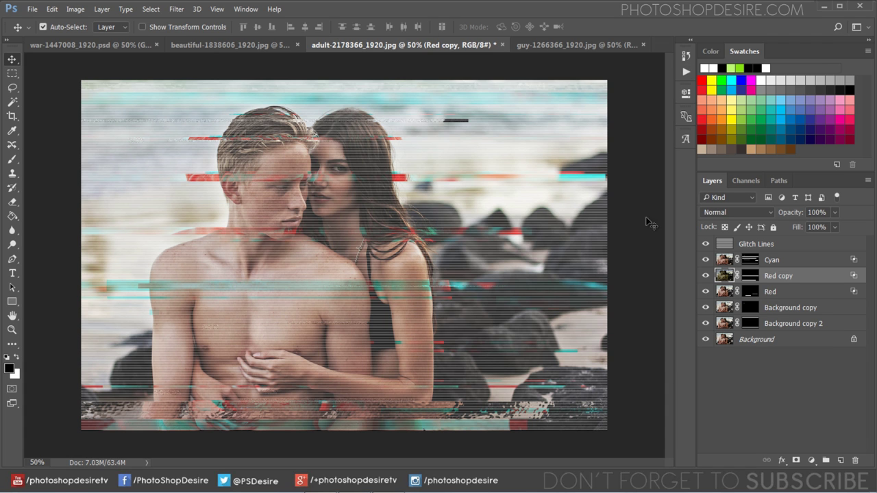
- Compare the glitched couple photo with the original, then switch to guy-1266366_1920.jpg
{"action": "left_click", "coordinate": [706, 341], "text": "alt"}
{"action": "left_click", "coordinate": [706, 340], "text": "alt"}
{"action": "left_click", "coordinate": [707, 341], "text": "alt"}
{"action": "left_click", "coordinate": [538, 44]}
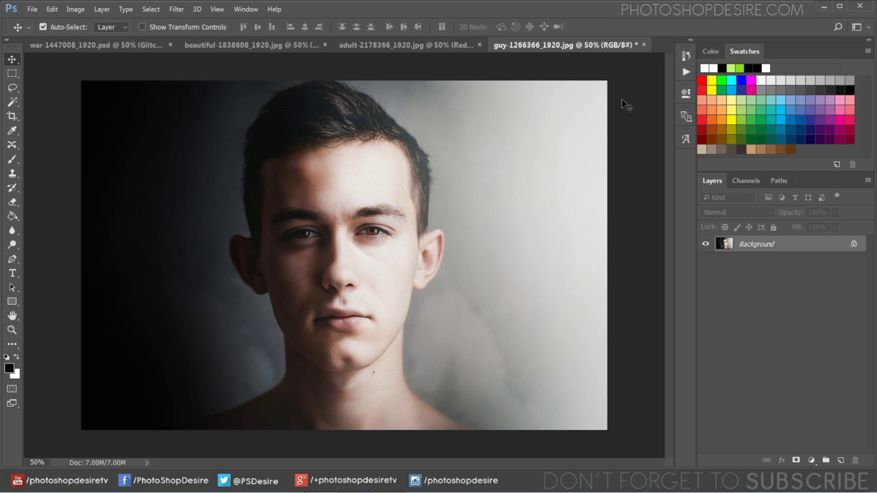
- Play the 'Play It' glitch action on guy-1266366_1920.jpg and compare it with the original Background
{"action": "left_click", "coordinate": [686, 73]}
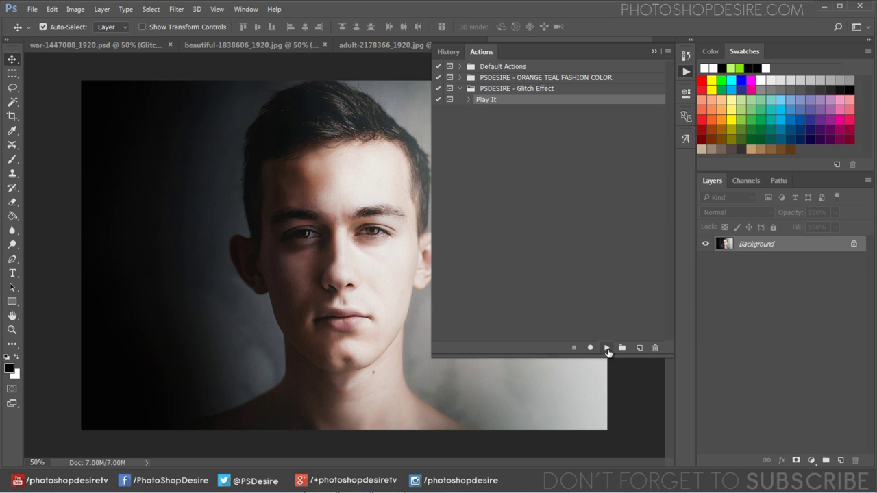
{"action": "left_click", "coordinate": [607, 348]}
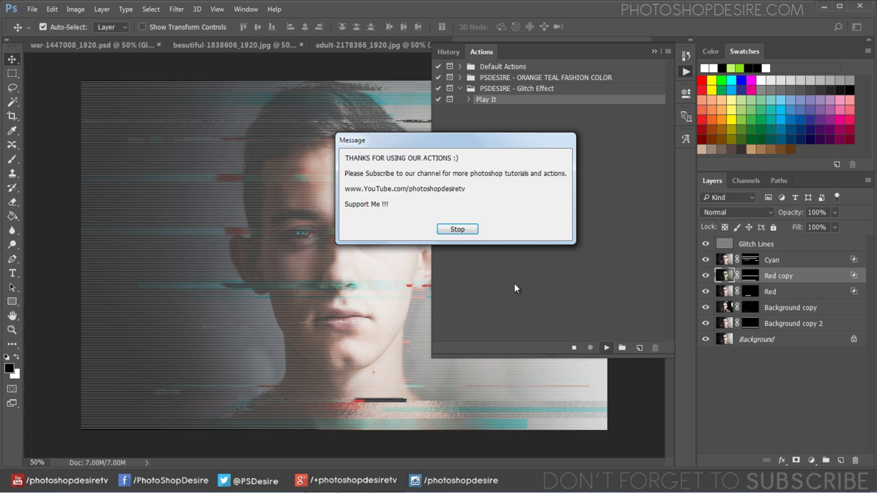
{"action": "left_click", "coordinate": [457, 229]}
{"action": "left_click", "coordinate": [653, 52]}
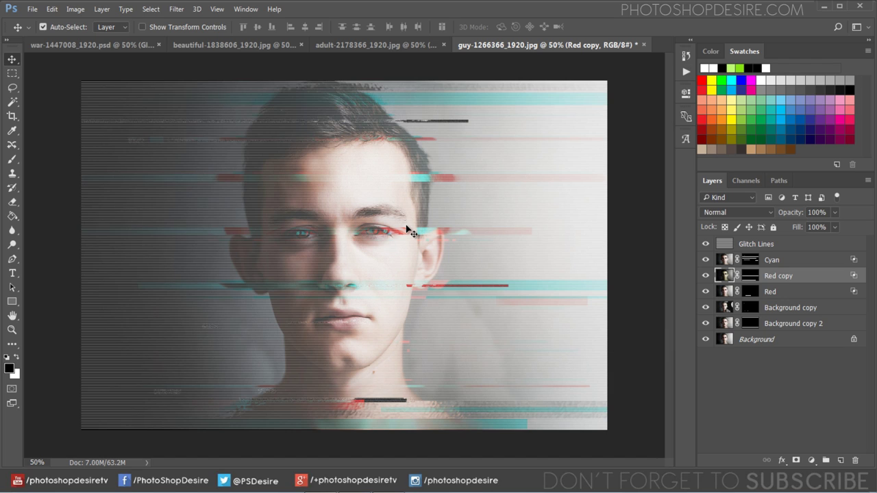
{"action": "left_click", "coordinate": [707, 340], "text": "alt"}
{"action": "left_click", "coordinate": [707, 340], "text": "alt"}
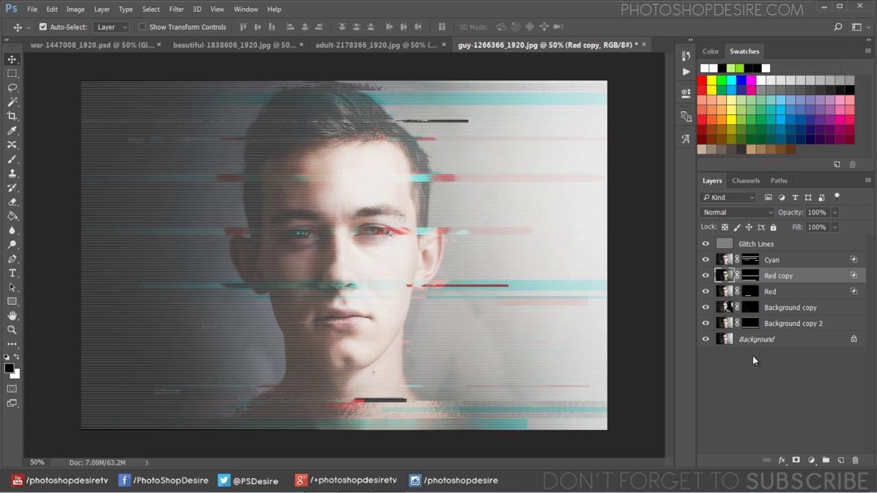